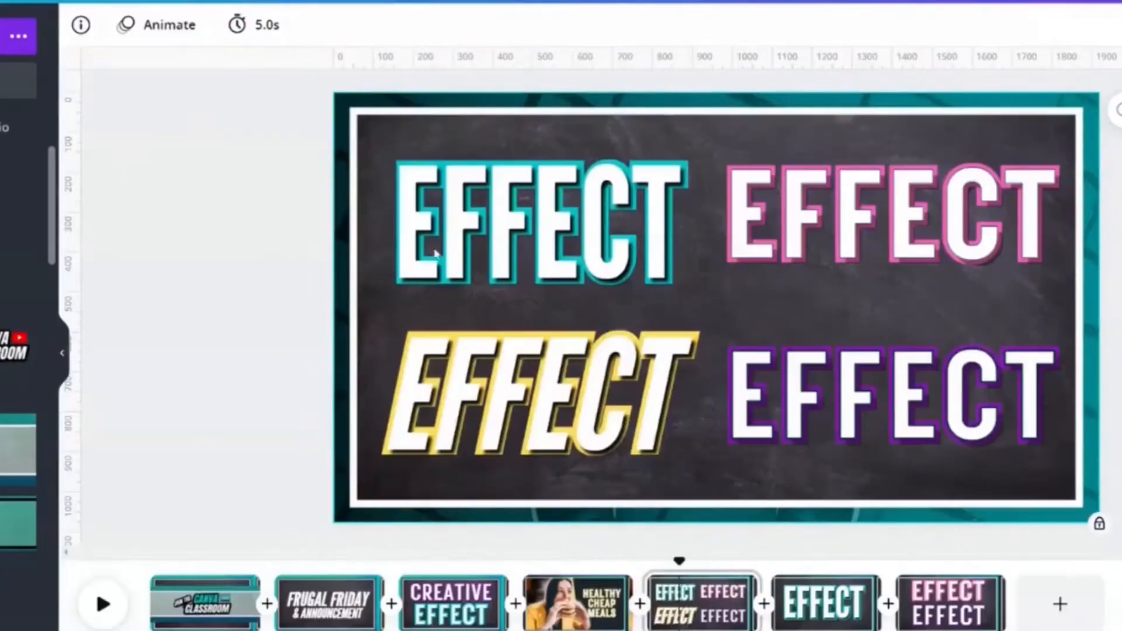
# Examine the fonts and colours used in the four EFFECT text samples on the chalkboard page
pyautogui.click(520, 193)
pyautogui.click(877, 225)
pyautogui.click(870, 411)
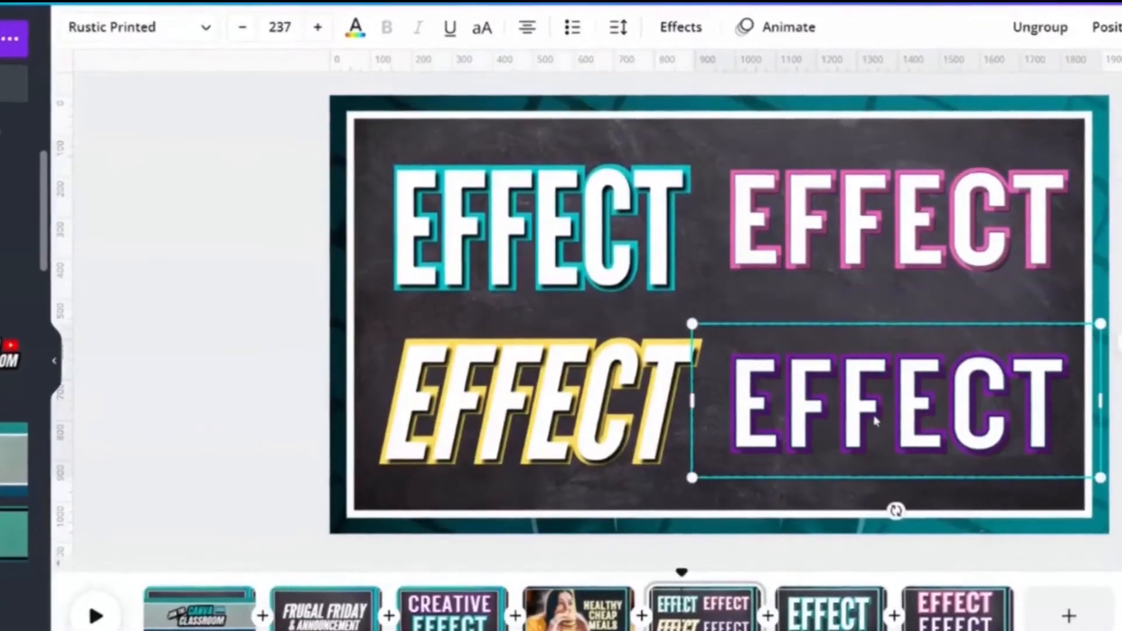
pyautogui.click(601, 435)
pyautogui.click(566, 213)
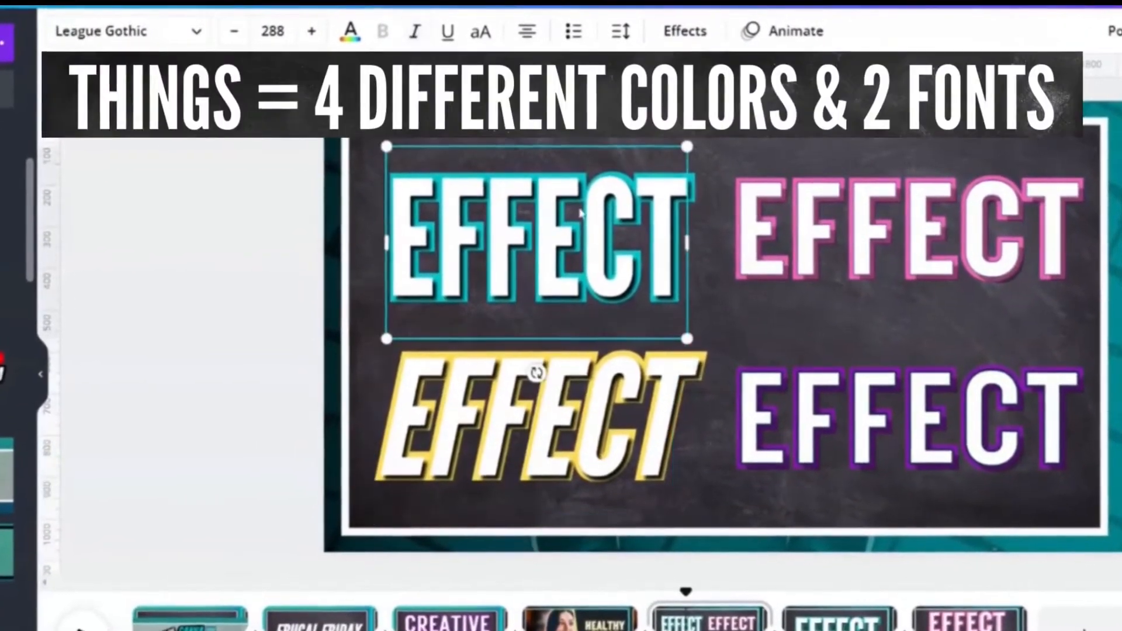
pyautogui.click(538, 472)
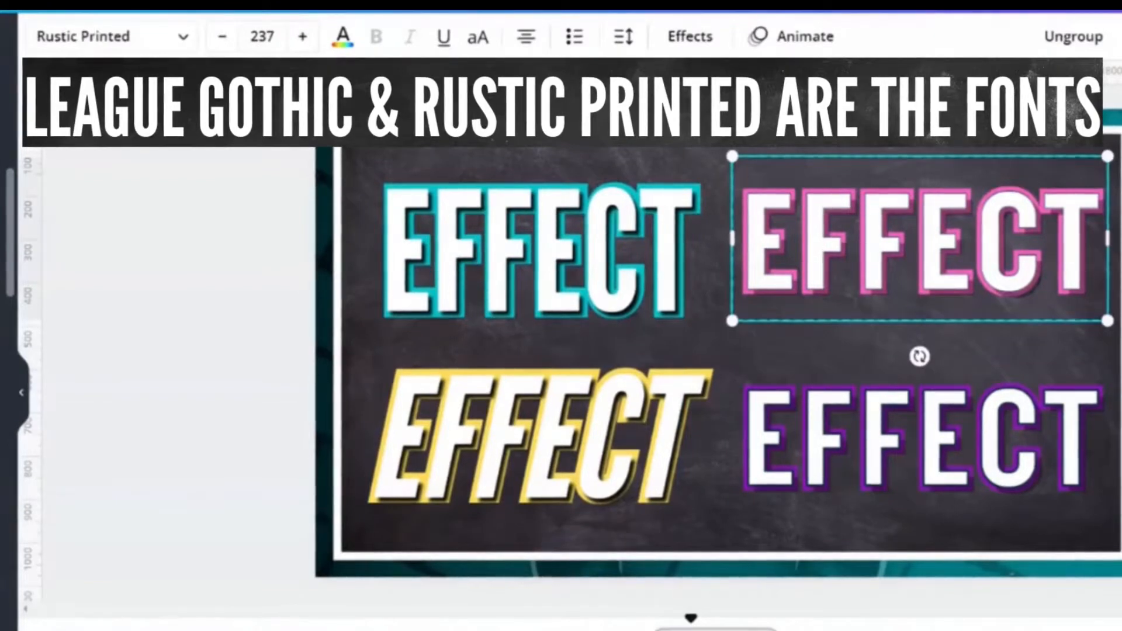
pyautogui.click(840, 434)
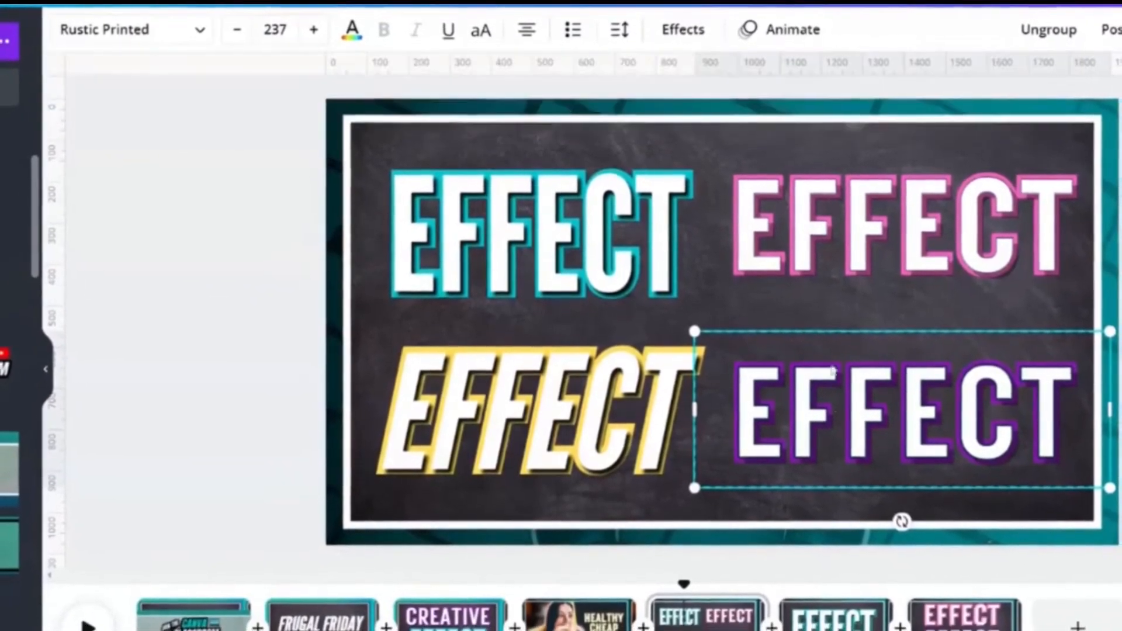
pyautogui.click(847, 215)
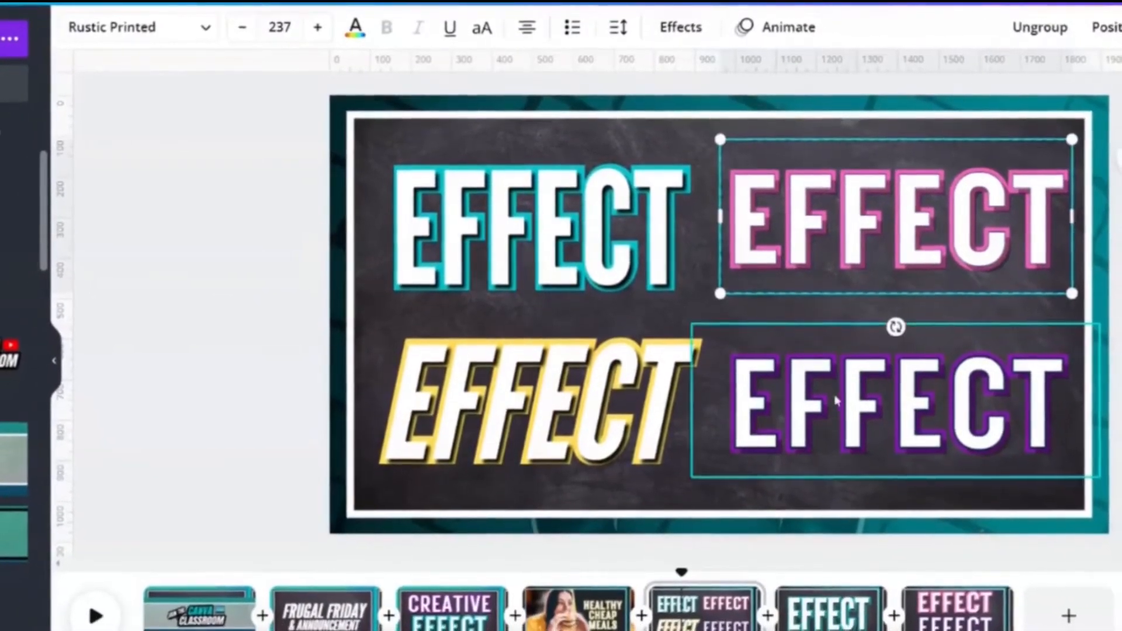
pyautogui.click(559, 246)
pyautogui.click(519, 450)
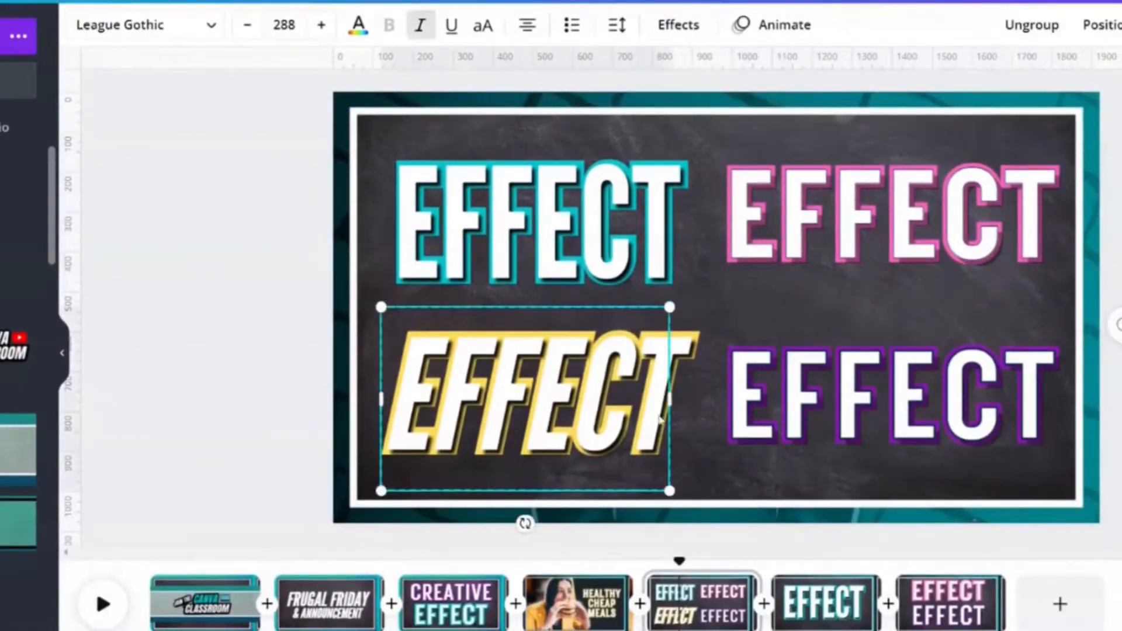
pyautogui.click(851, 194)
pyautogui.click(840, 402)
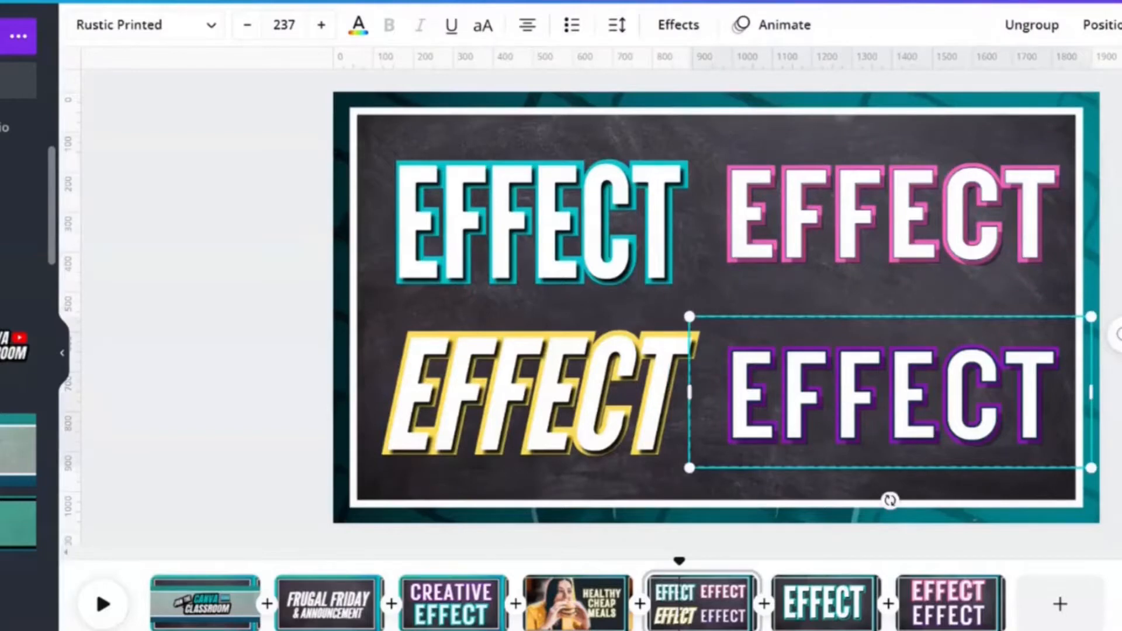
# On the page with one large teal EFFECT, separate and realign the white and teal text layers to examine their effect settings
pyautogui.click(803, 601)
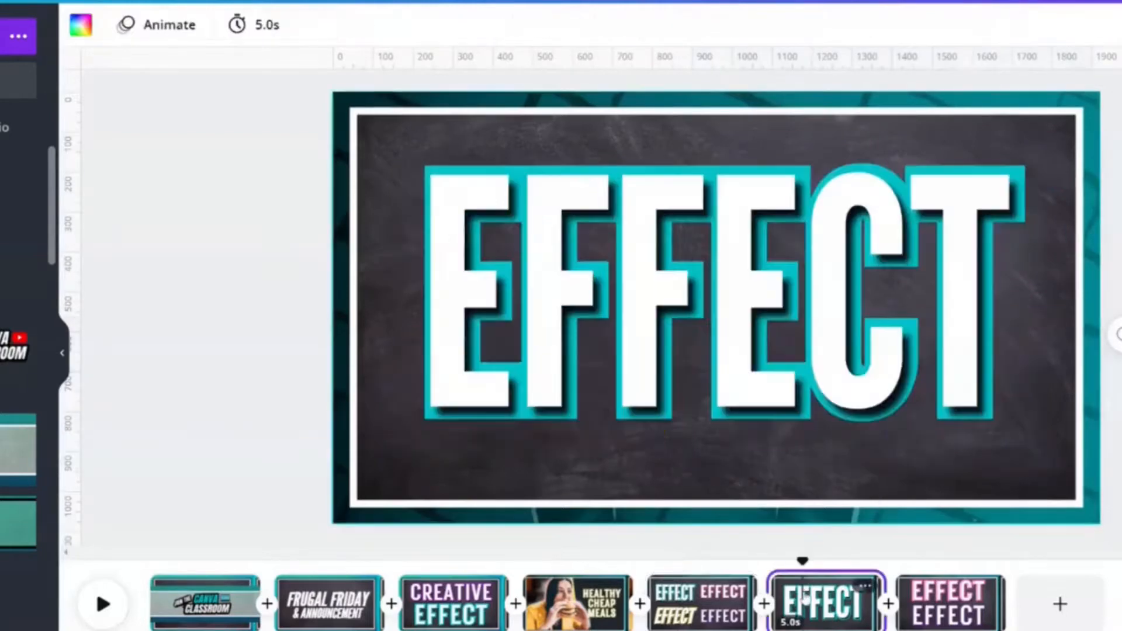
pyautogui.moveTo(783, 359)
pyautogui.mouseDown()
pyautogui.moveTo(1041, 455)
pyautogui.moveTo(1108, 455)
pyautogui.moveTo(771, 453)
pyautogui.moveTo(811, 349)
pyautogui.moveTo(772, 358)
pyautogui.mouseUp()
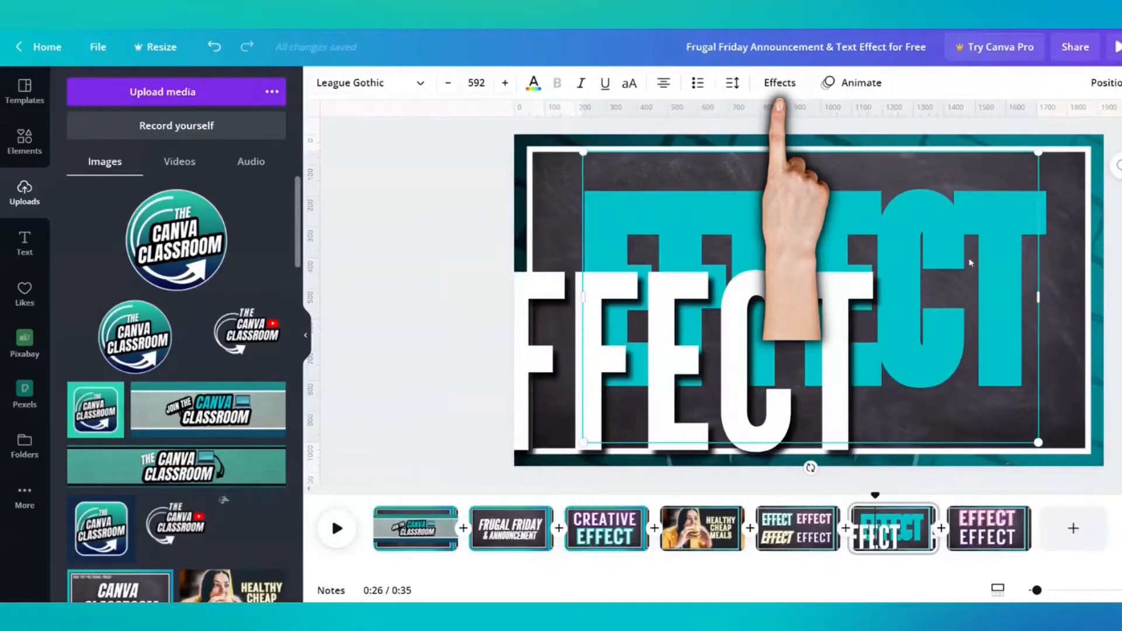
pyautogui.click(779, 82)
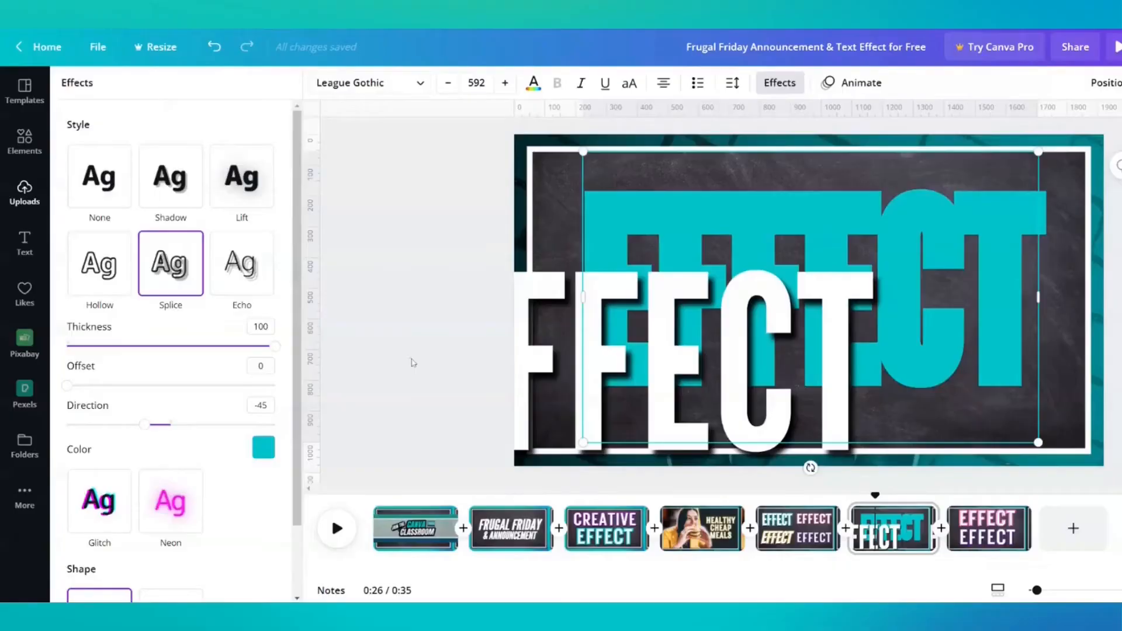
pyautogui.click(780, 83)
pyautogui.click(787, 87)
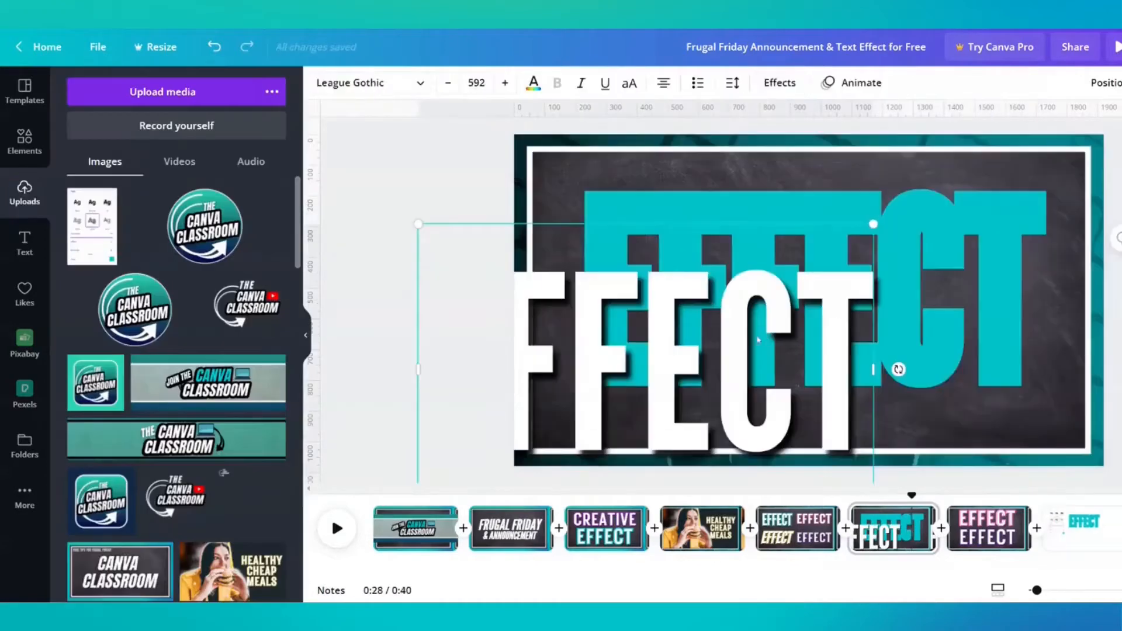
pyautogui.moveTo(792, 319); pyautogui.dragTo(906, 261)
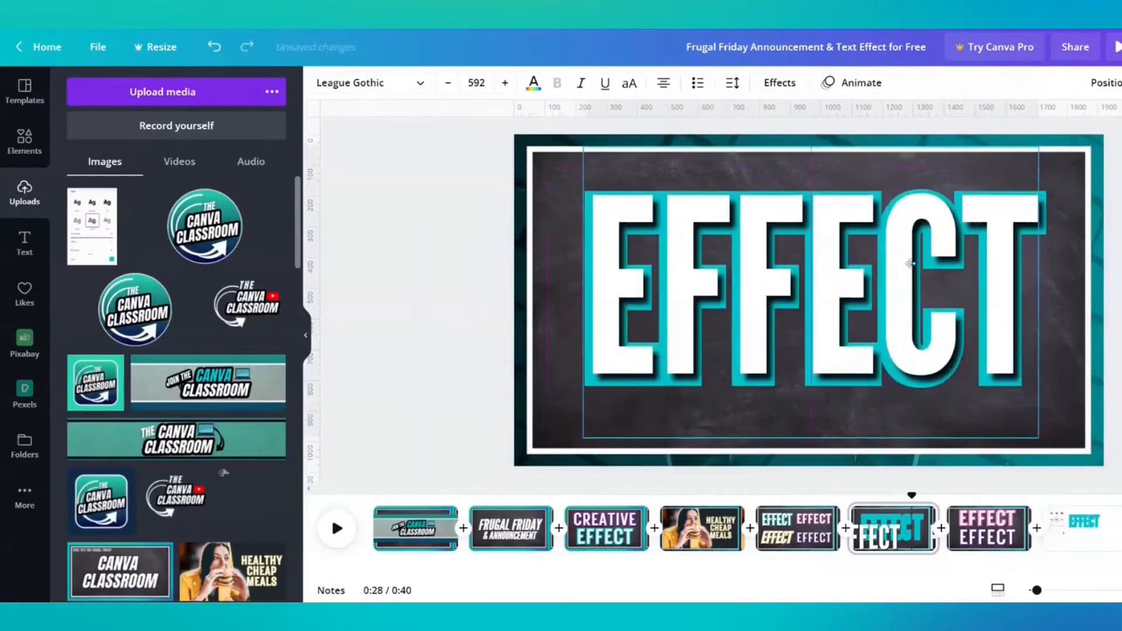
pyautogui.click(783, 84)
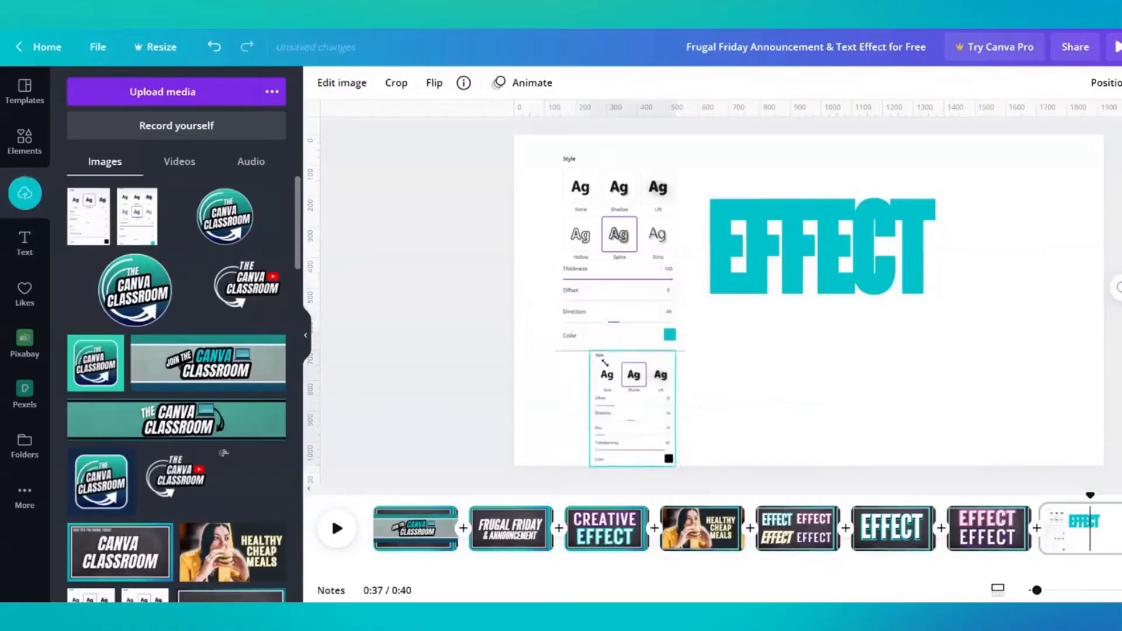
# Shrink the Splice and Shadow settings screenshots and stack them beside the teal EFFECT text on the white reference page
pyautogui.moveTo(591, 352); pyautogui.dragTo(600, 363)
pyautogui.moveTo(651, 426); pyautogui.dragTo(633, 374)
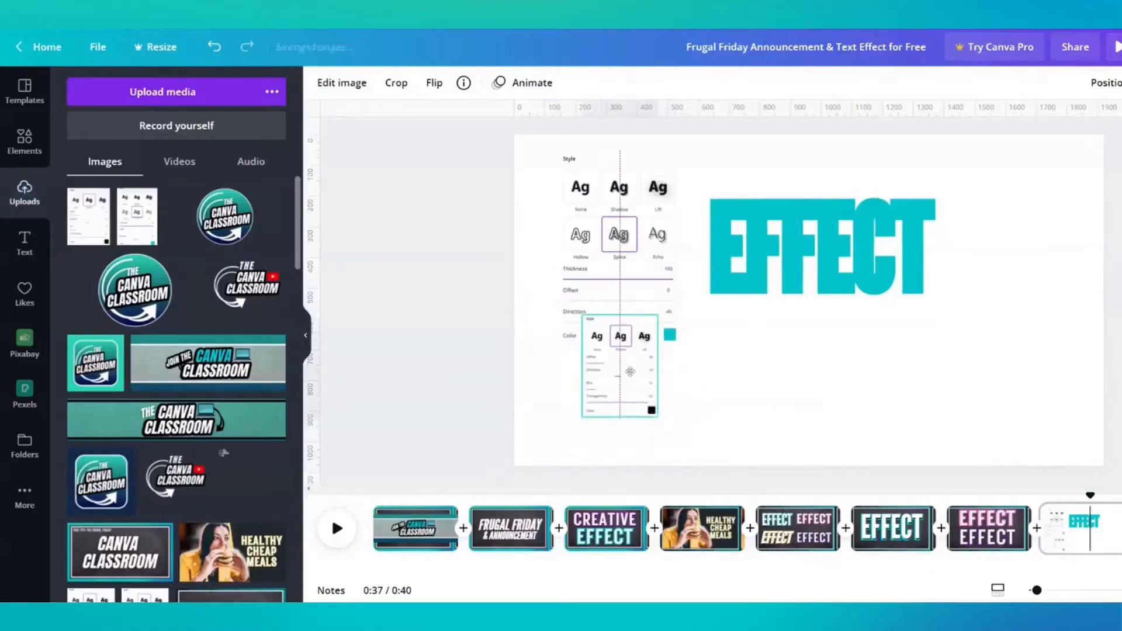
pyautogui.click(642, 252)
pyautogui.moveTo(685, 349); pyautogui.dragTo(632, 270)
pyautogui.moveTo(629, 361); pyautogui.dragTo(594, 349)
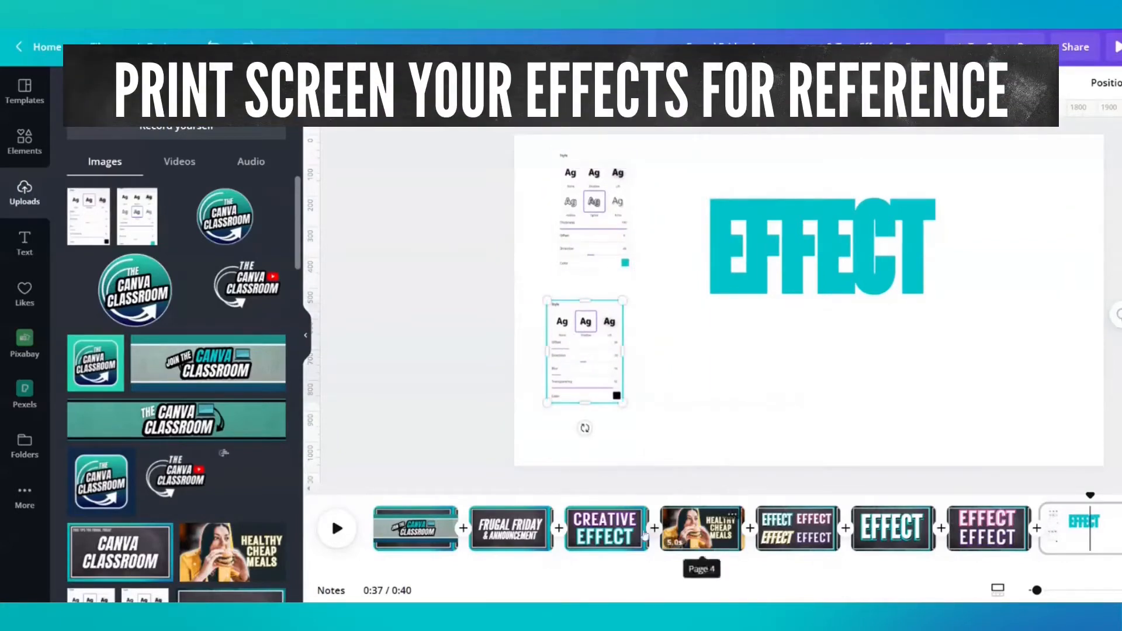
# Insert a blank page after the single large teal EFFECT page and add a heading reading EFFECT
pyautogui.click(797, 533)
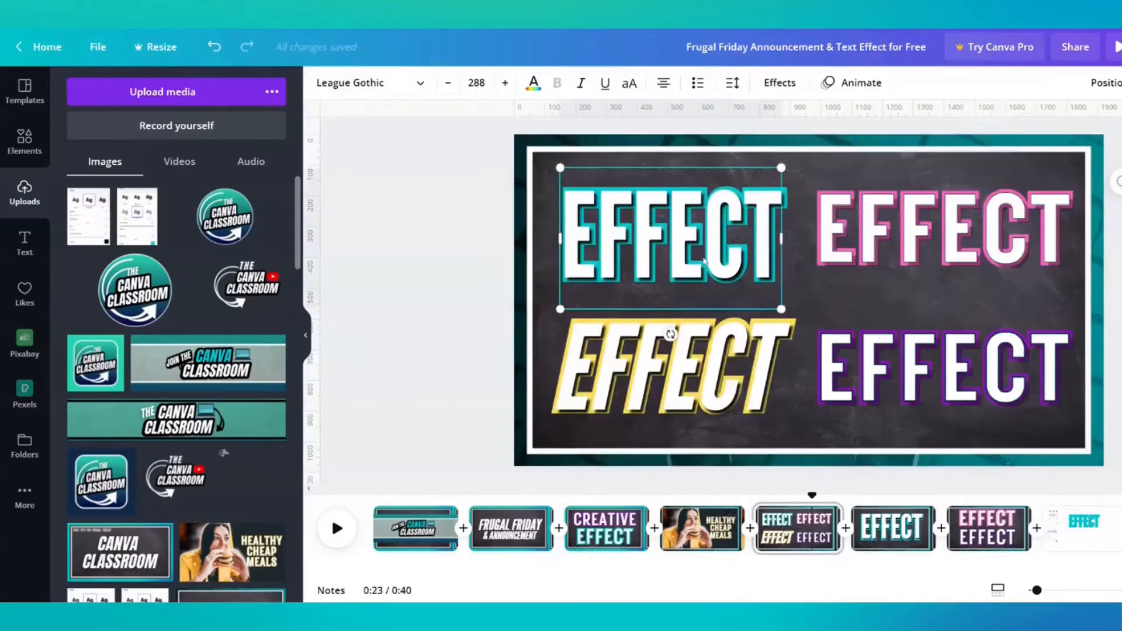
pyautogui.click(892, 529)
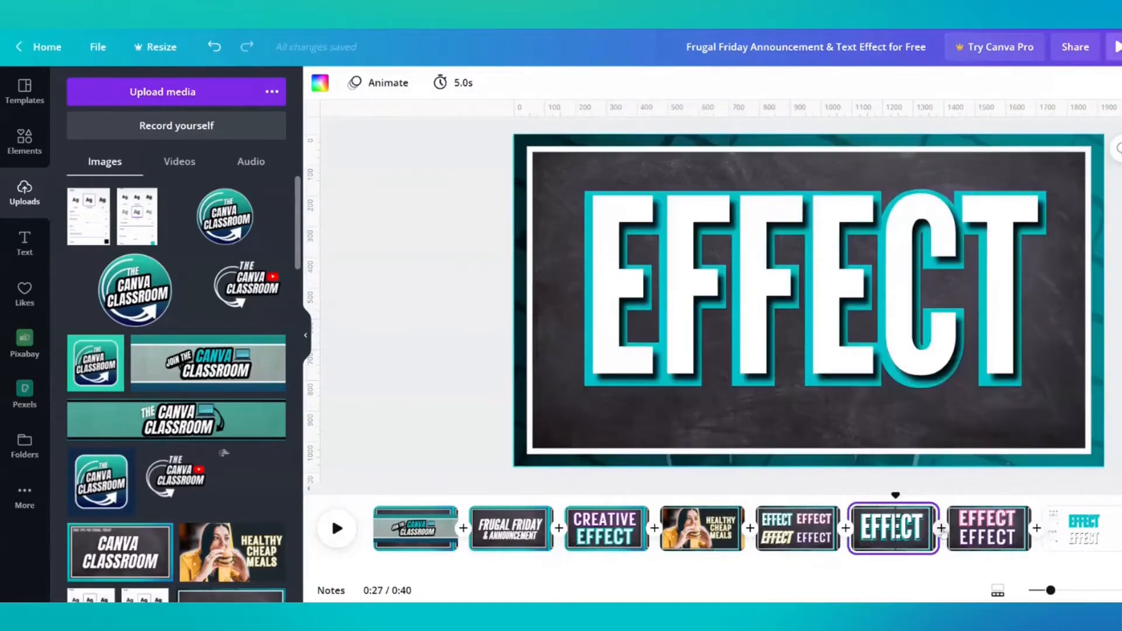
pyautogui.click(941, 529)
pyautogui.click(27, 244)
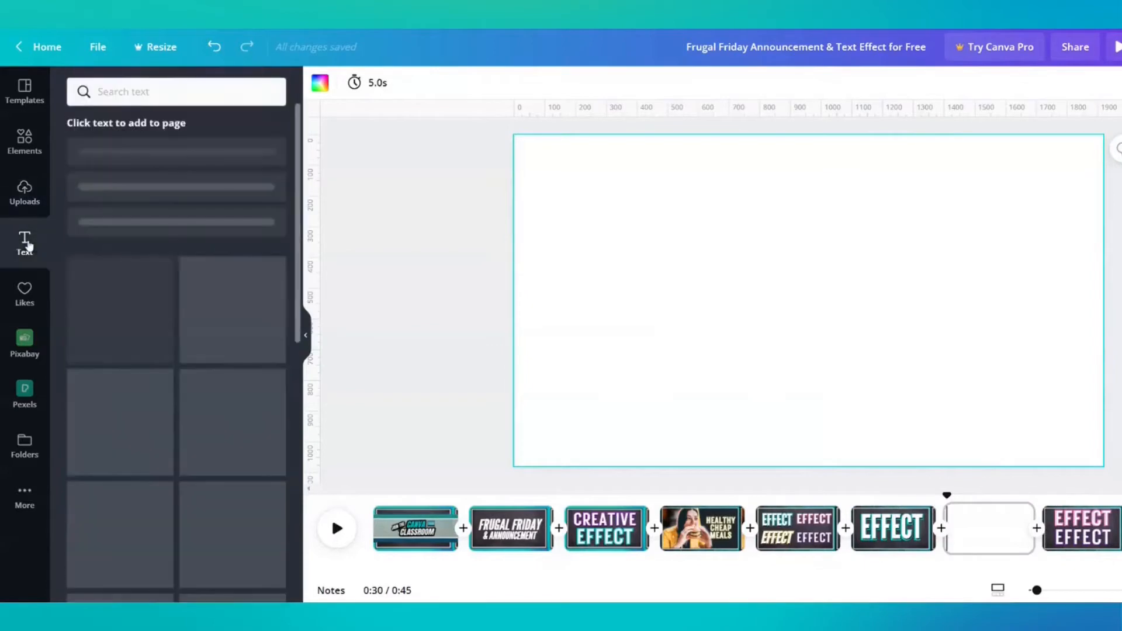
pyautogui.click(127, 161)
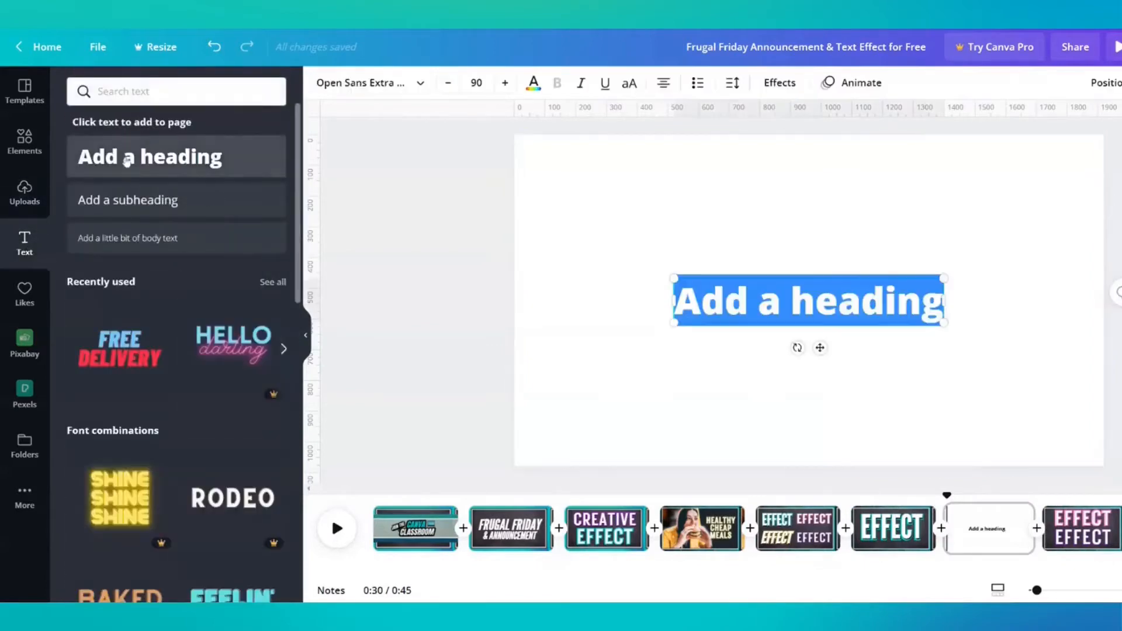
pyautogui.click(641, 232)
pyautogui.write('tEFFECT')
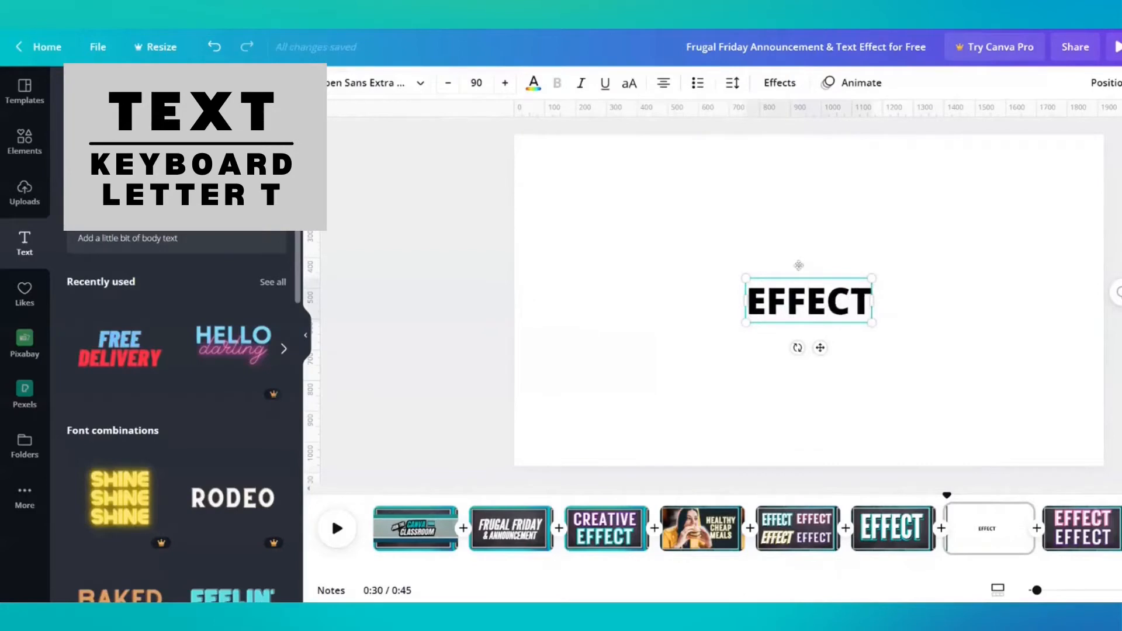
# Enlarge the EFFECT heading to font size 313 and position it near the middle of the page
pyautogui.moveTo(745, 274); pyautogui.dragTo(583, 222)
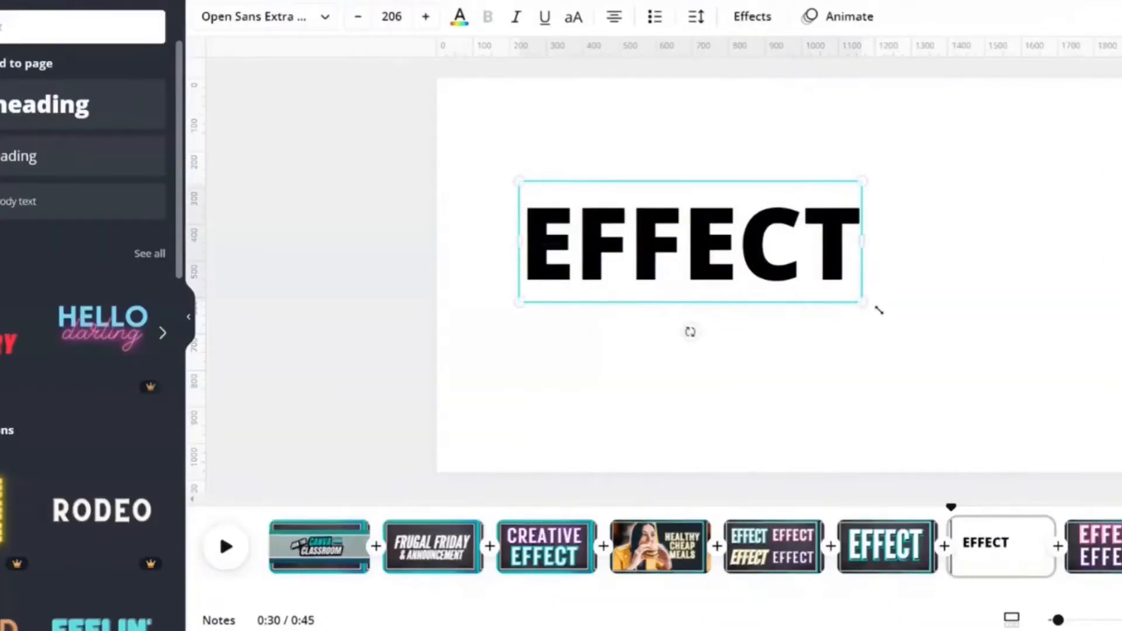
pyautogui.moveTo(857, 306); pyautogui.dragTo(1041, 365)
pyautogui.click(773, 174)
pyautogui.moveTo(796, 246); pyautogui.dragTo(774, 238)
pyautogui.click(785, 144)
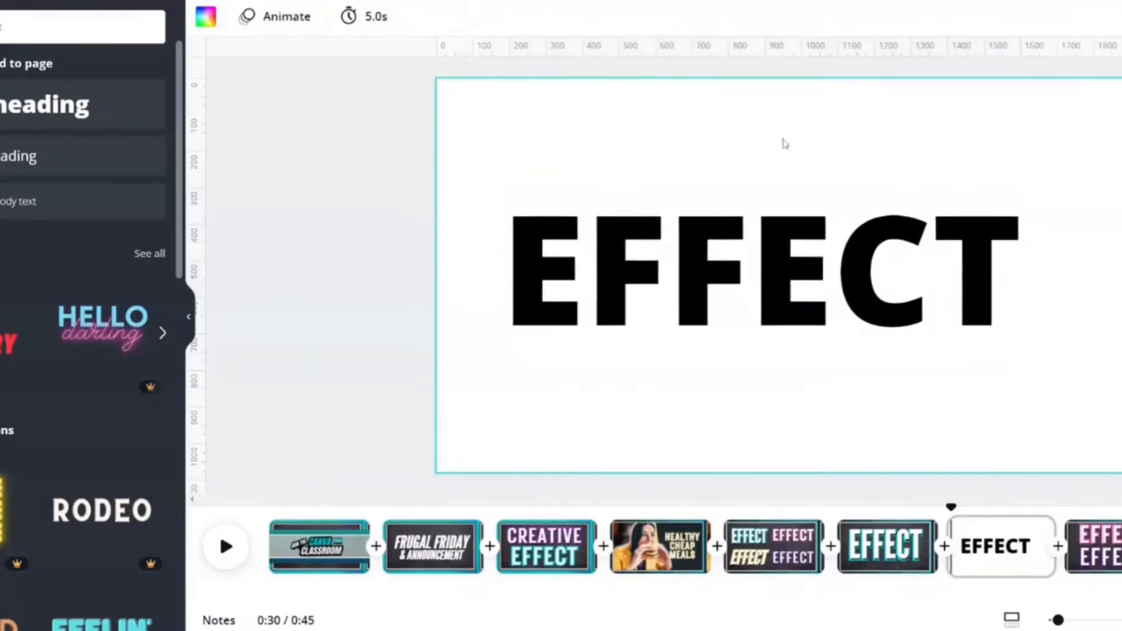
pyautogui.moveTo(751, 295); pyautogui.dragTo(763, 304)
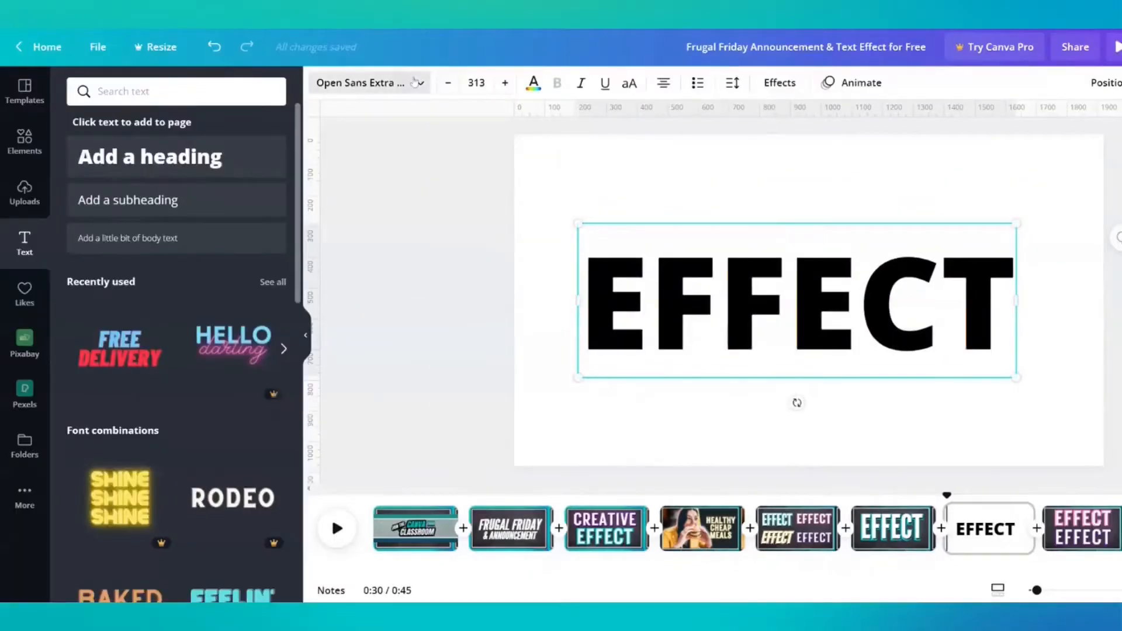
# Open the list of available fonts for the EFFECT heading
pyautogui.click(317, 16)
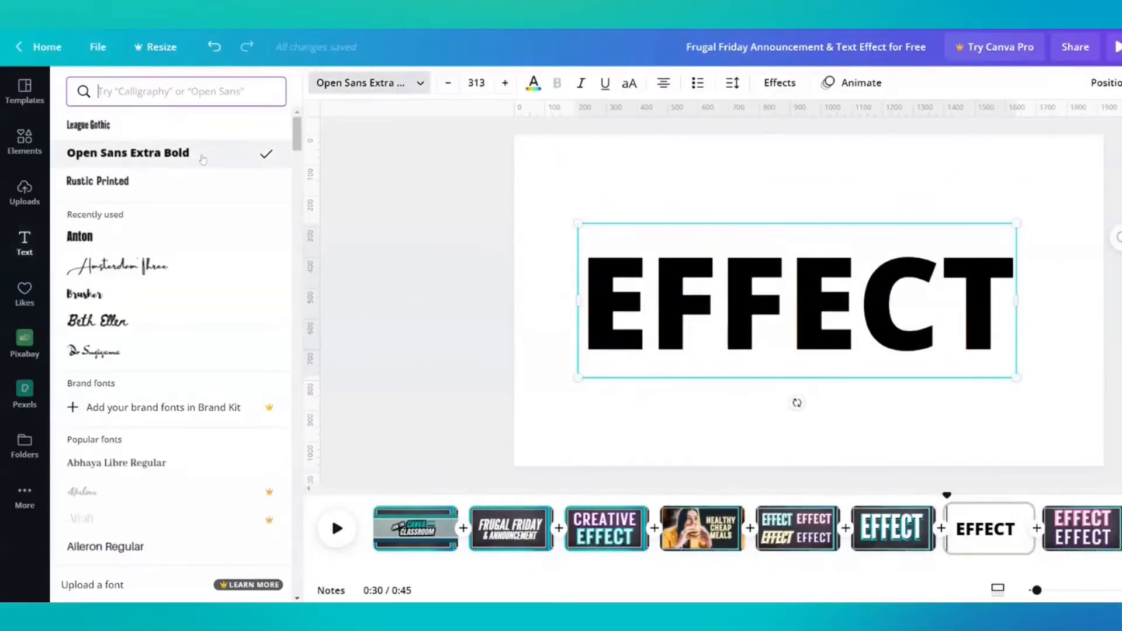
pyautogui.click(631, 169)
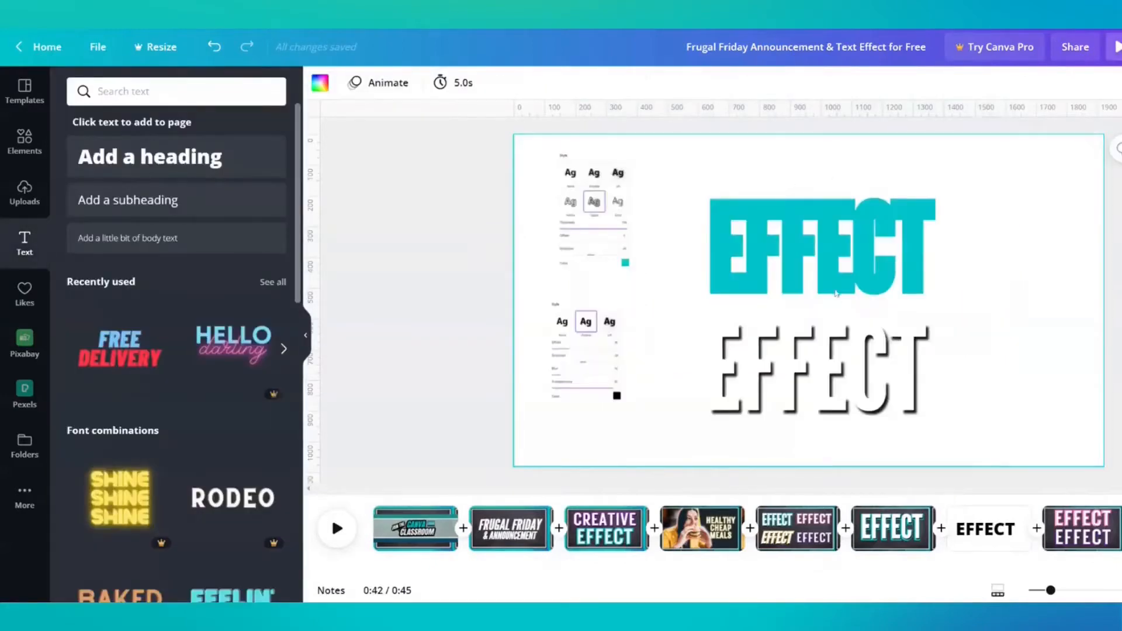
# Copy the Splice settings screenshot from the reference page onto the page with the black EFFECT heading
pyautogui.click(804, 270)
pyautogui.click(578, 212)
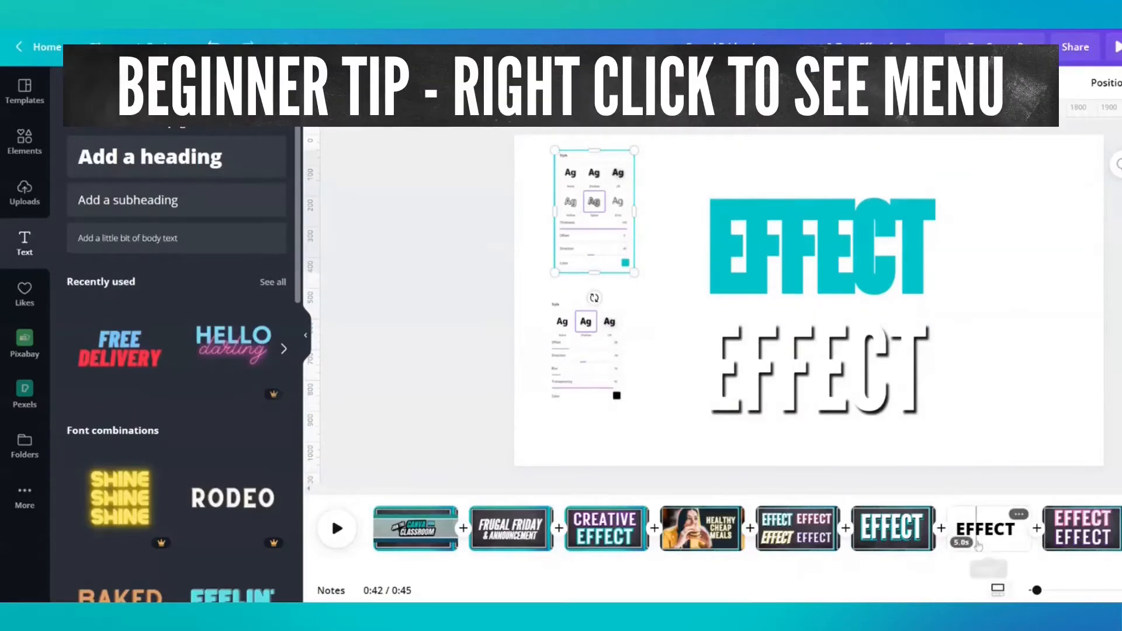
pyautogui.click(961, 529)
pyautogui.hotkey('ctrl', 'v')
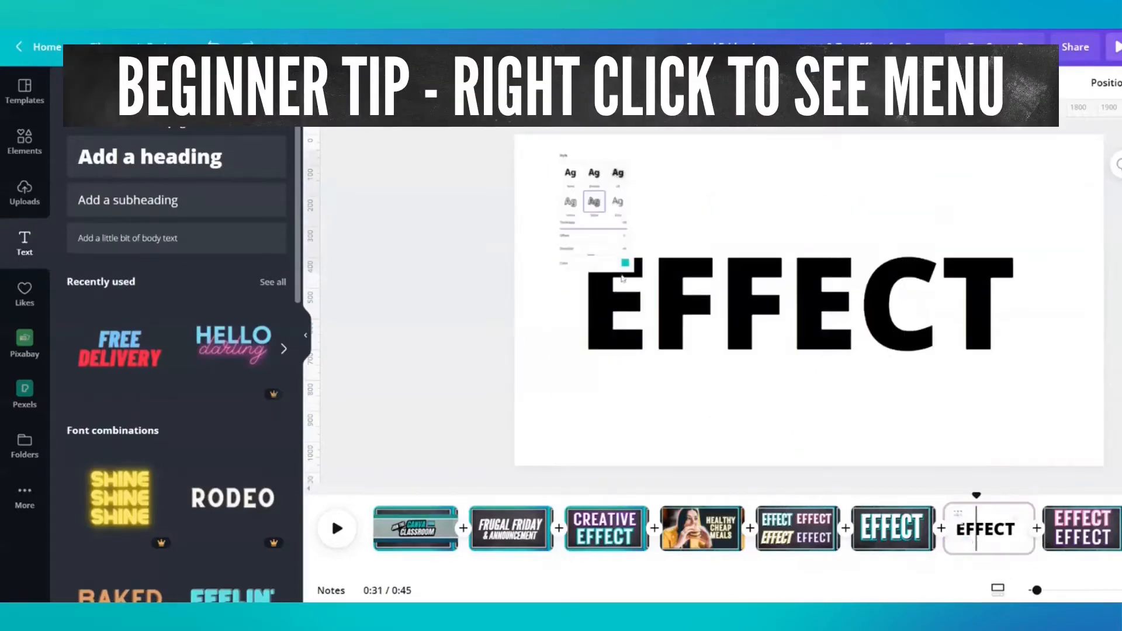
# Bring the EFFECT heading to the front and move it beside the Splice settings screenshot, clear of its values
pyautogui.click(826, 328)
pyautogui.rightClick(826, 322)
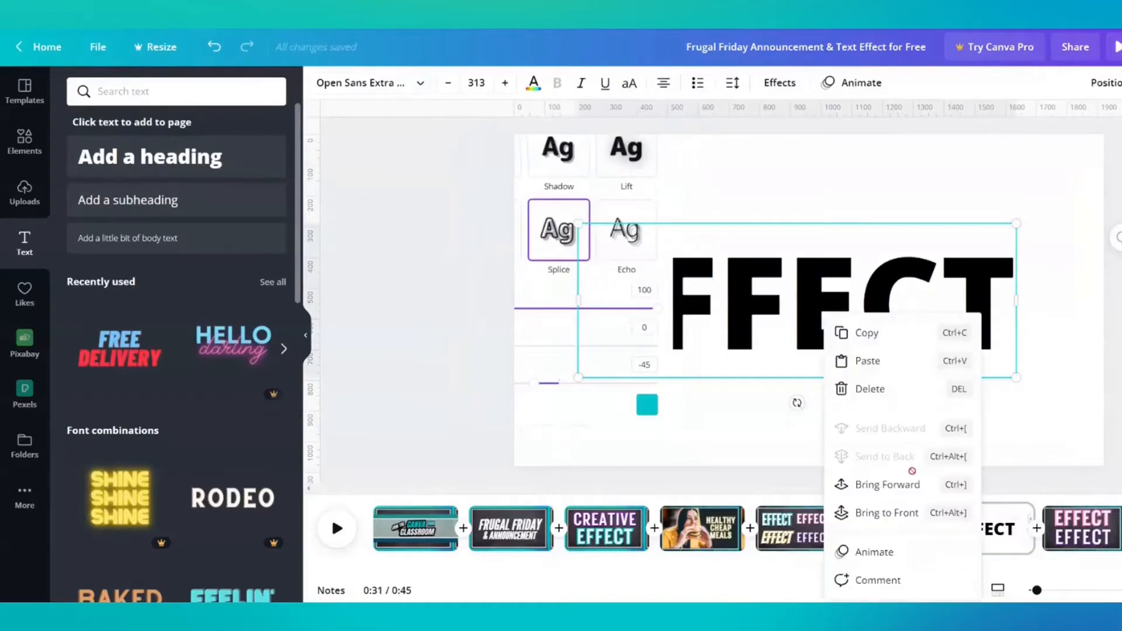
pyautogui.click(894, 521)
pyautogui.moveTo(816, 358); pyautogui.dragTo(898, 270)
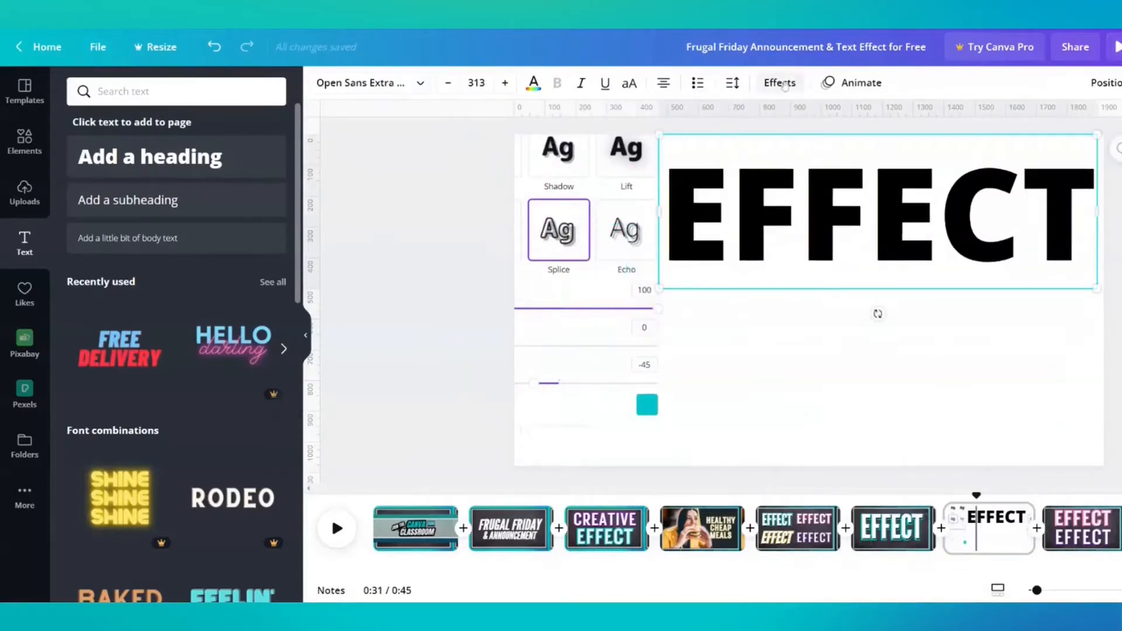
# Apply the Splice effect to the EFFECT heading with thickness 100, offset 0 and the teal brand colour #00c4cc
pyautogui.click(781, 83)
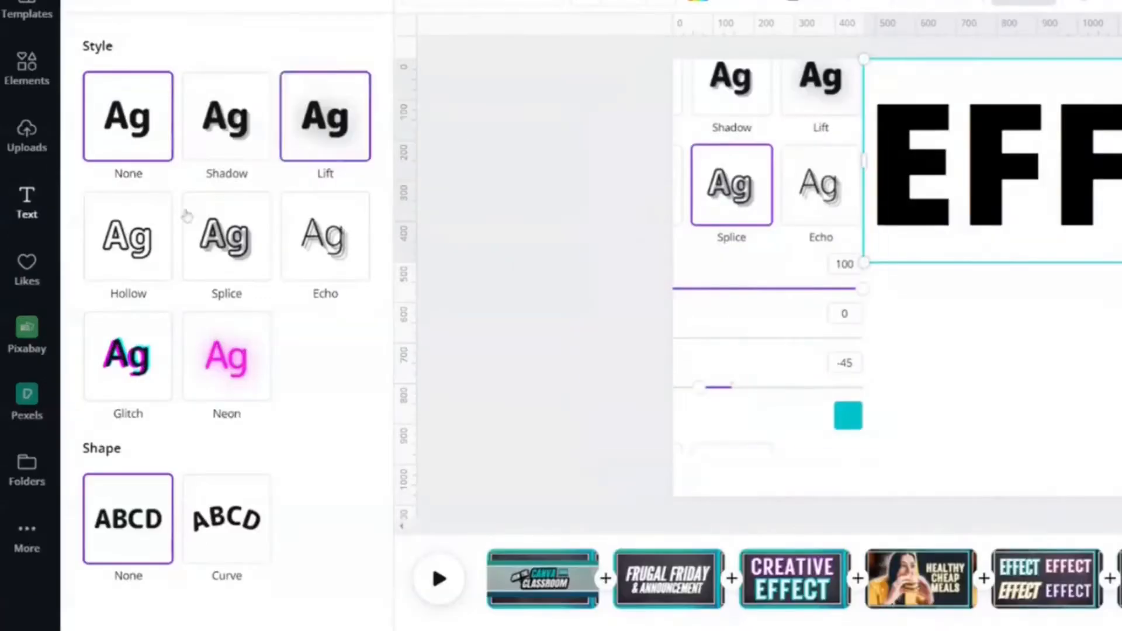
pyautogui.click(222, 261)
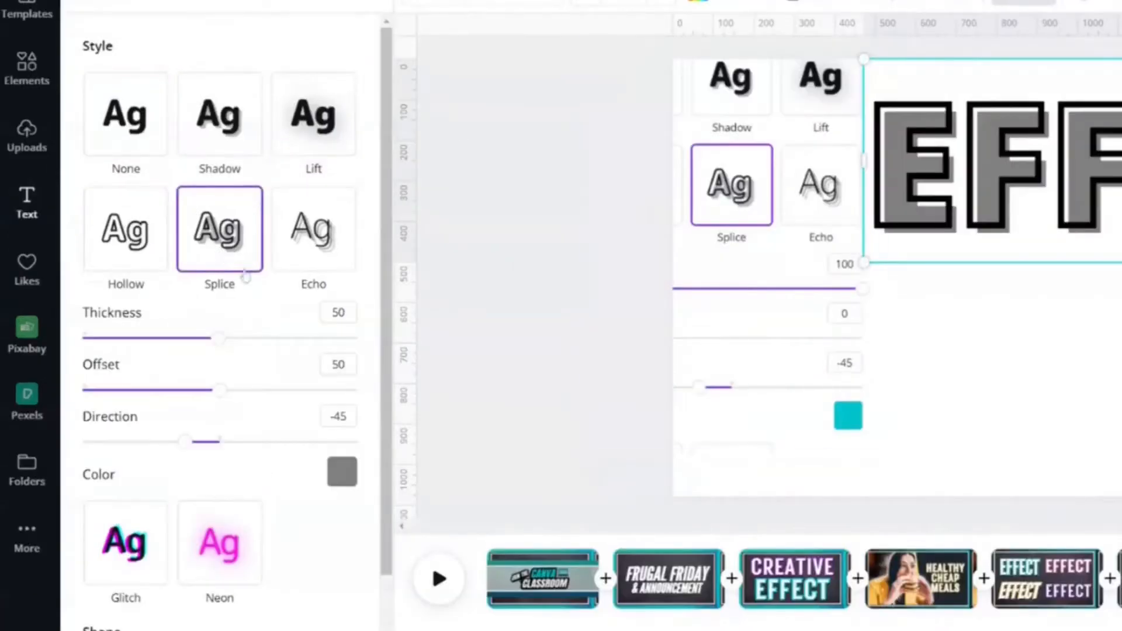
pyautogui.moveTo(221, 338); pyautogui.dragTo(357, 338)
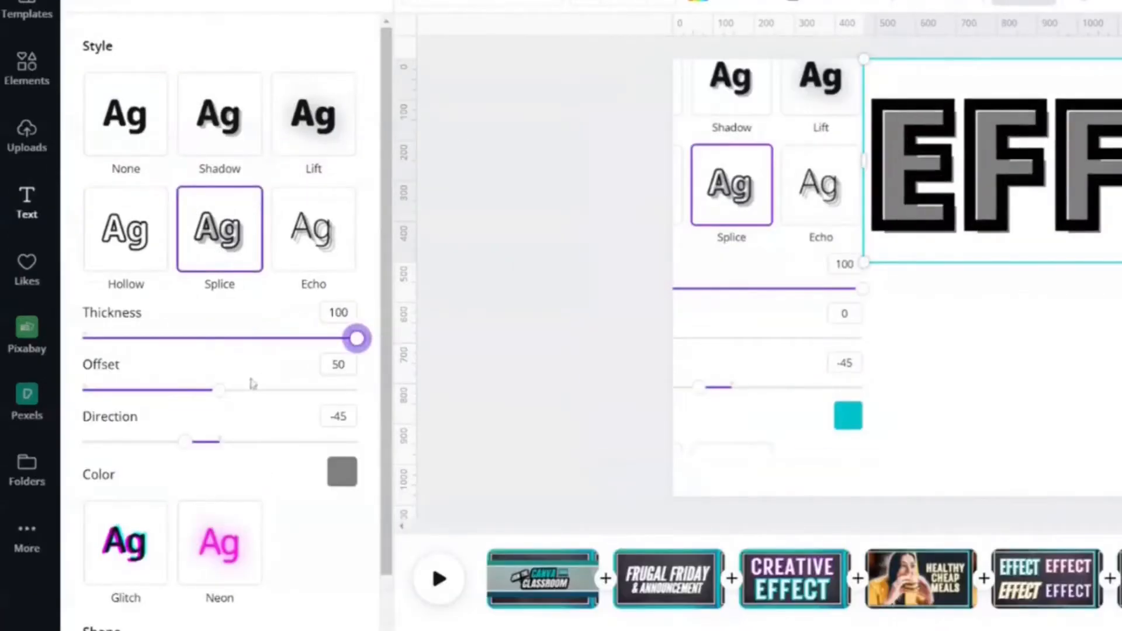
pyautogui.moveTo(220, 390); pyautogui.dragTo(83, 390)
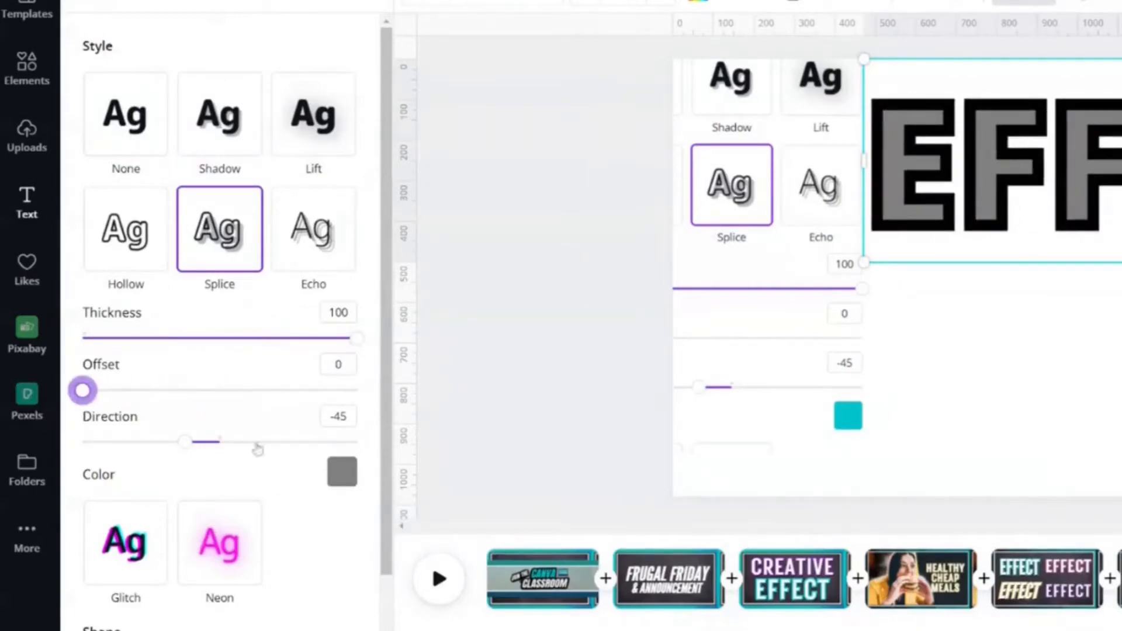
pyautogui.click(342, 471)
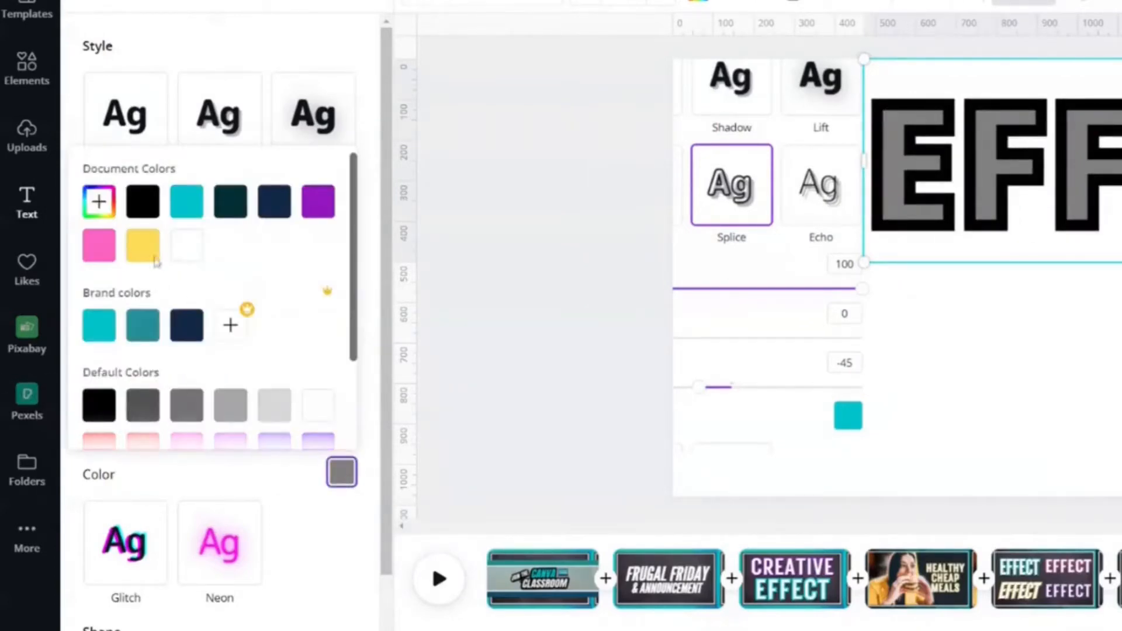
pyautogui.click(99, 326)
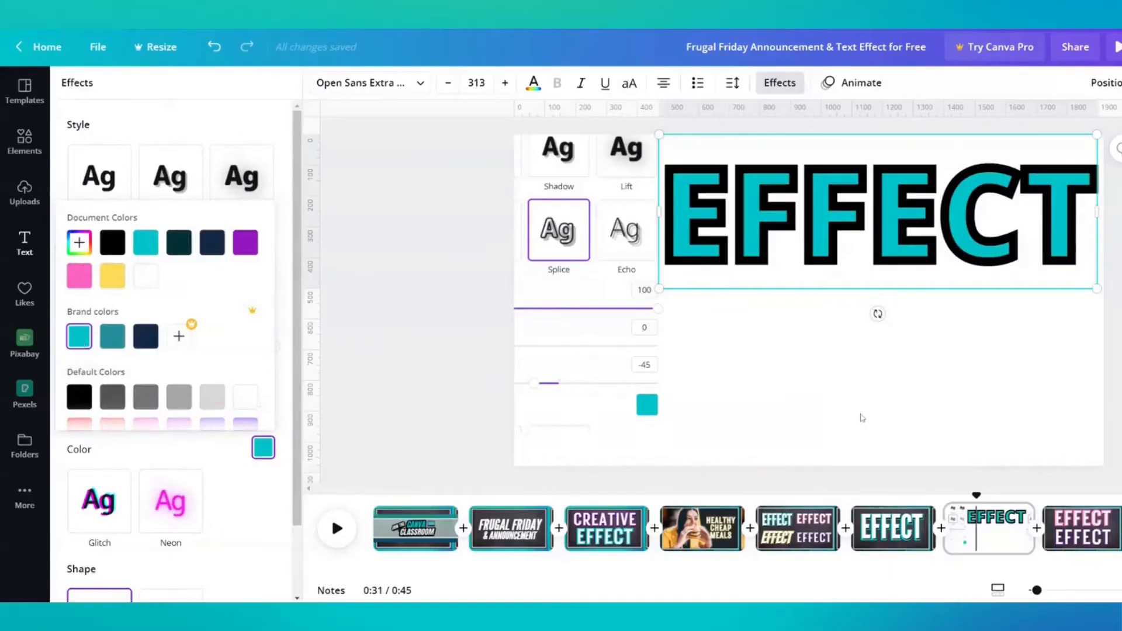
# Set the EFFECT heading's text colour to teal #00c4cc and duplicate the heading
pyautogui.click(859, 416)
pyautogui.click(867, 269)
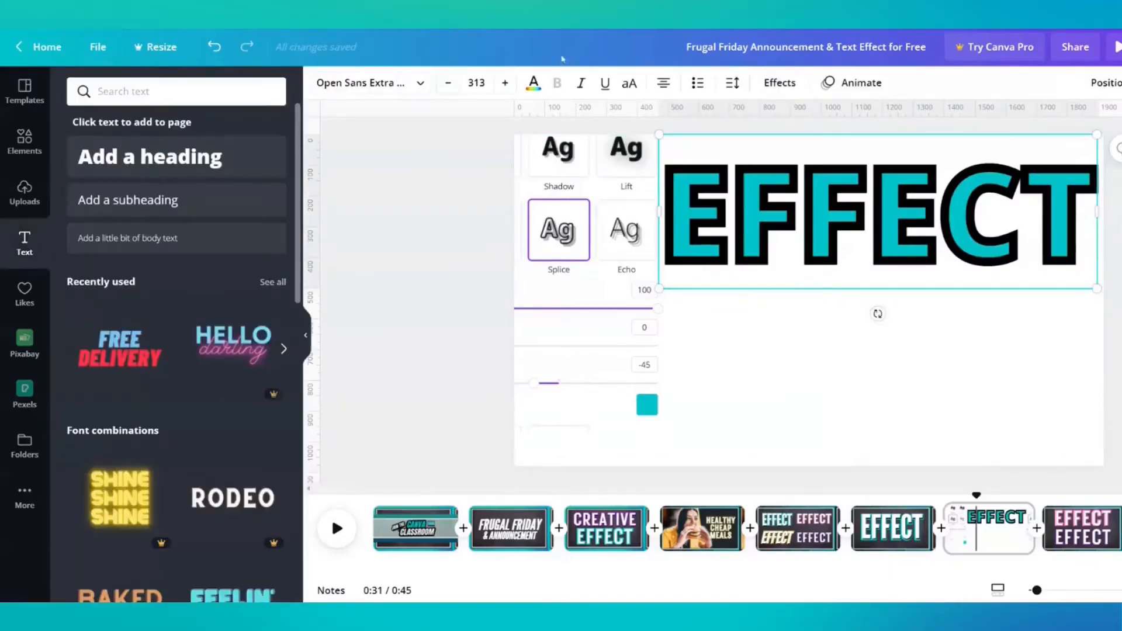
pyautogui.click(532, 85)
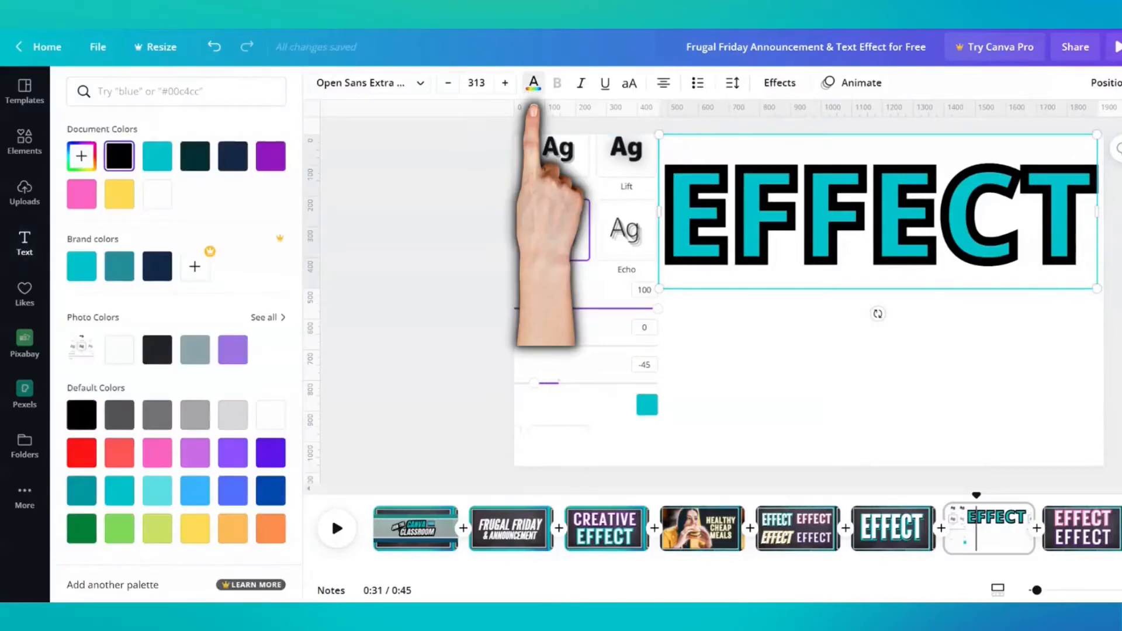
pyautogui.click(155, 170)
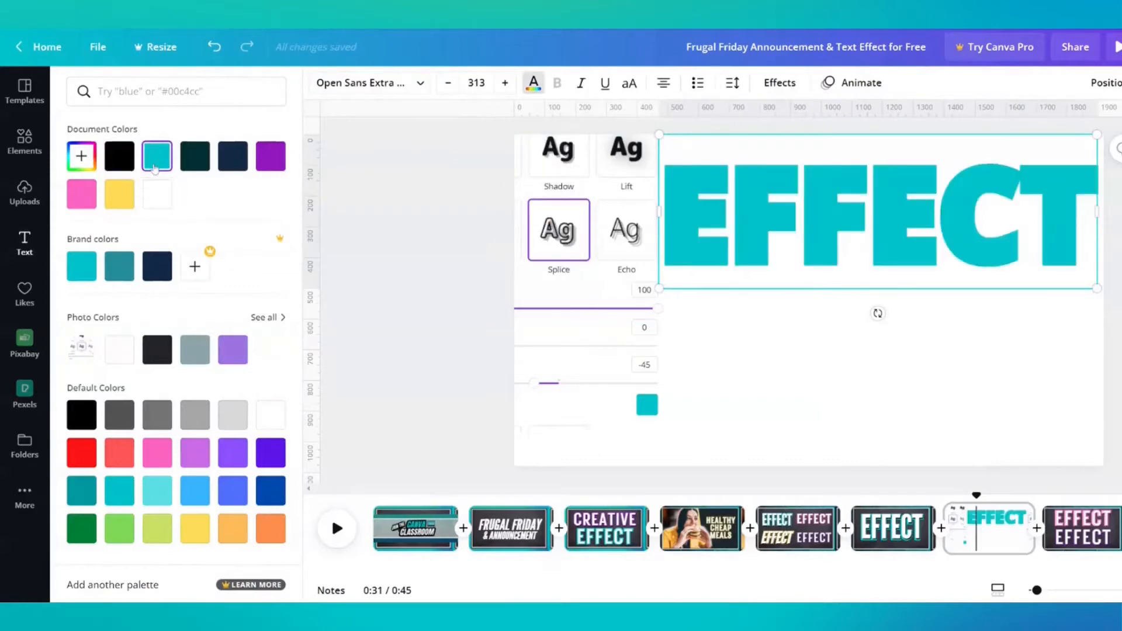
pyautogui.click(782, 350)
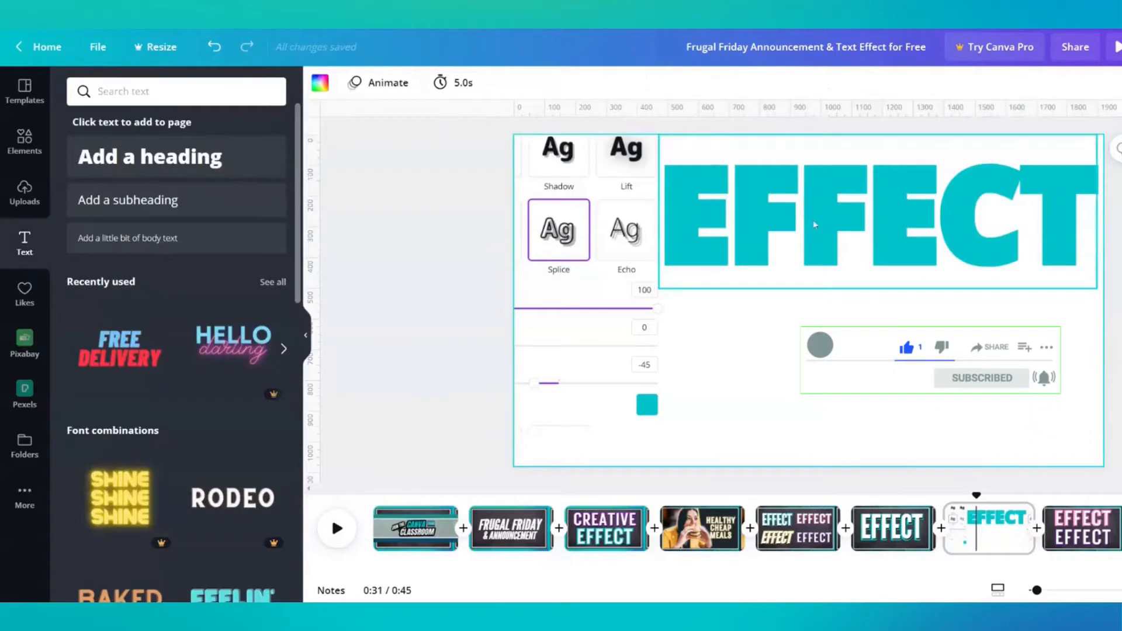
pyautogui.click(992, 218)
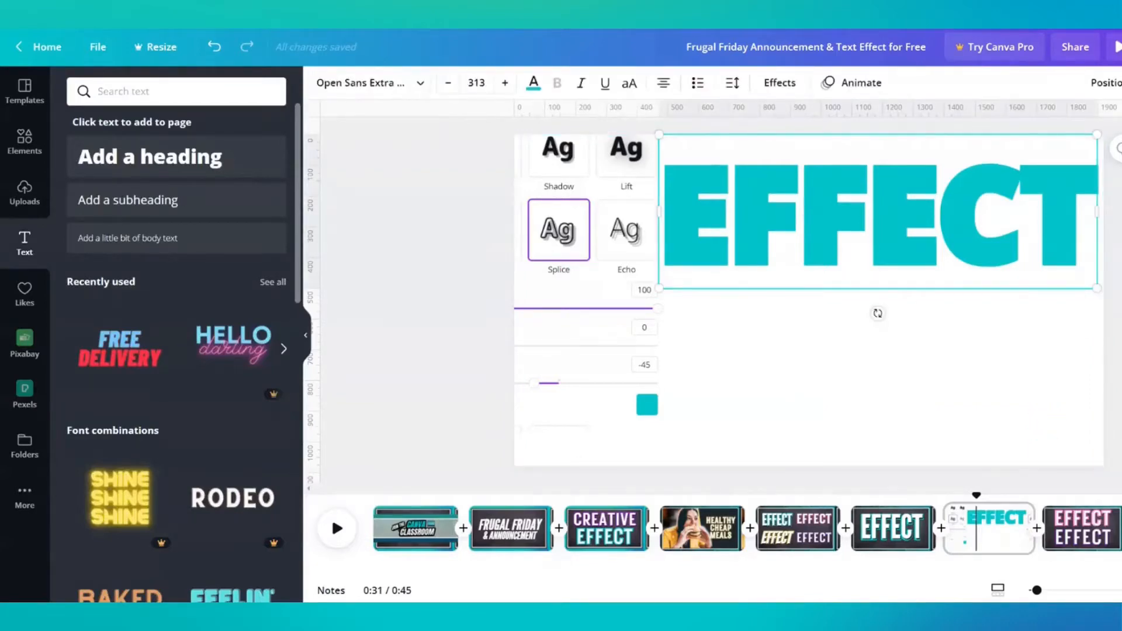
pyautogui.hotkey('ctrl', 'd')
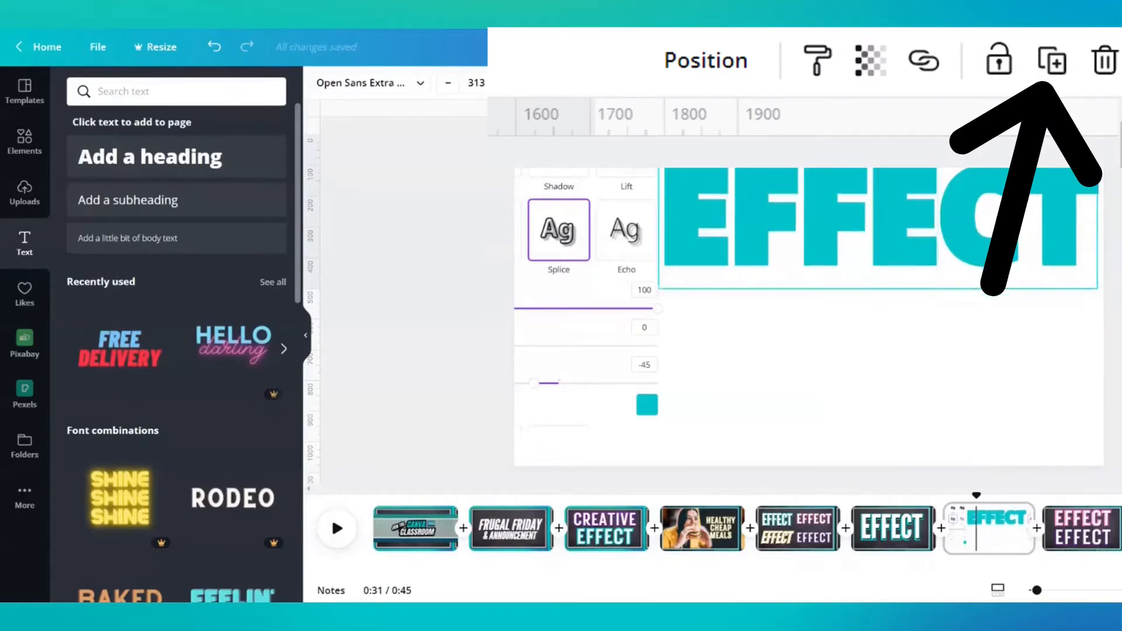
# Replace the Splice settings screenshot beside the heading with the Shadow settings screenshot copied from the reference page
pyautogui.click(618, 255)
pyautogui.press('Delete')
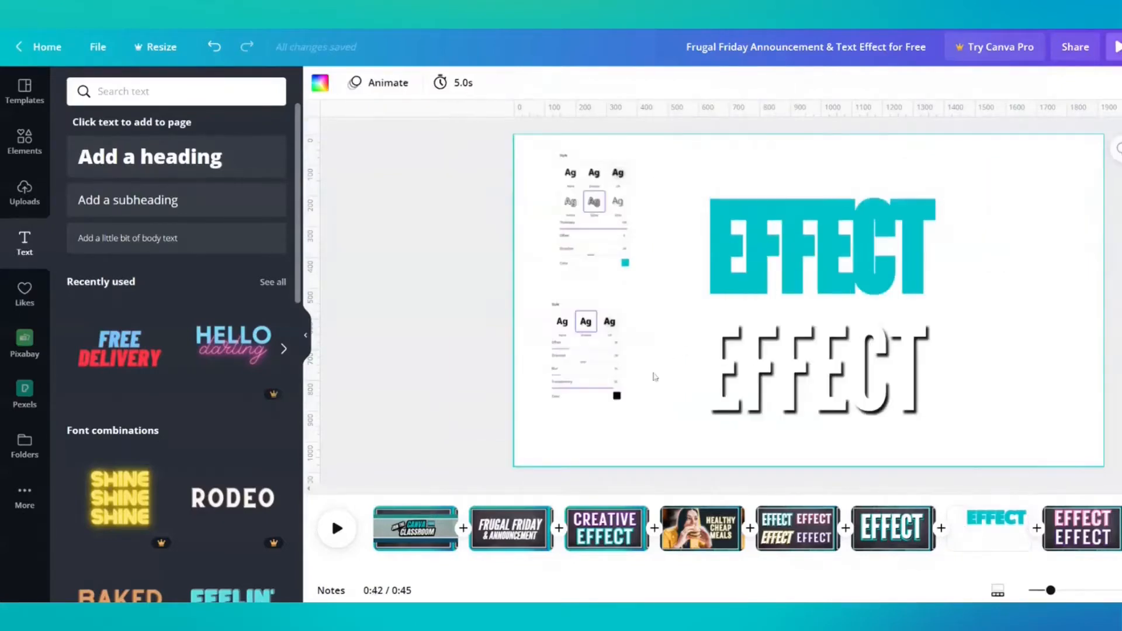
pyautogui.click(603, 354)
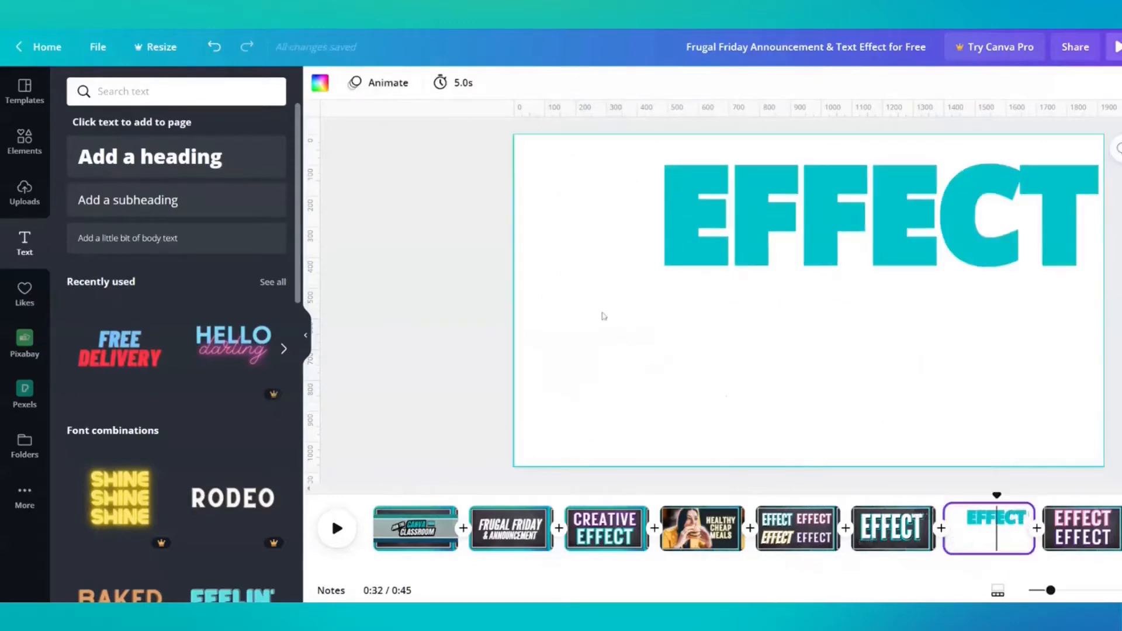
pyautogui.click(604, 316)
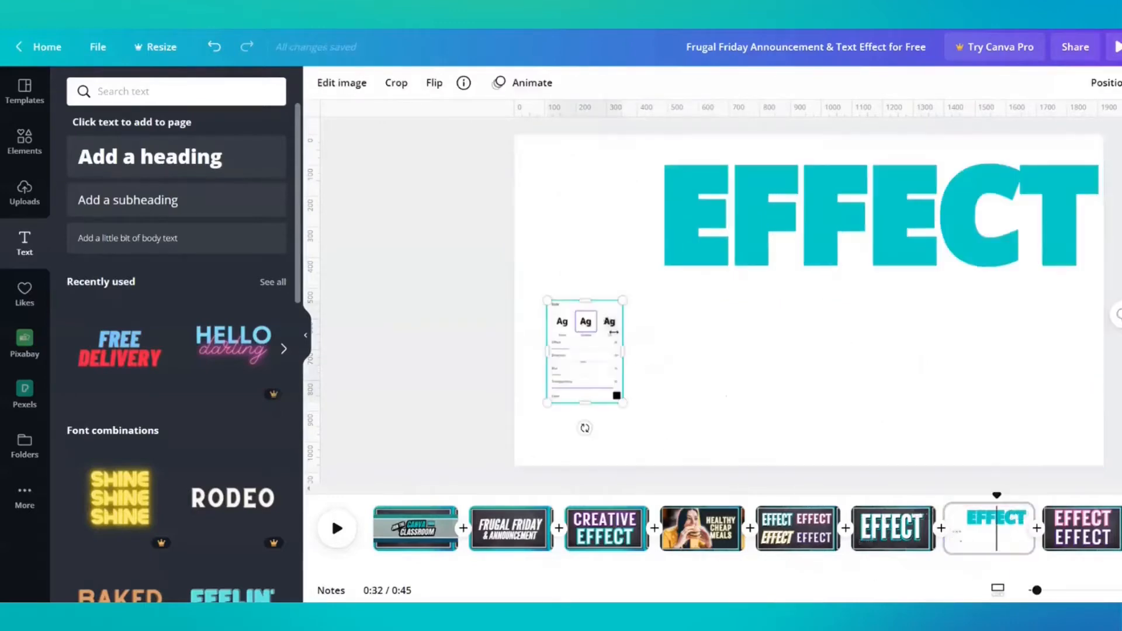
# Apply the Shadow effect to the upper EFFECT copy with offset 28 and direction -39
pyautogui.click(731, 217)
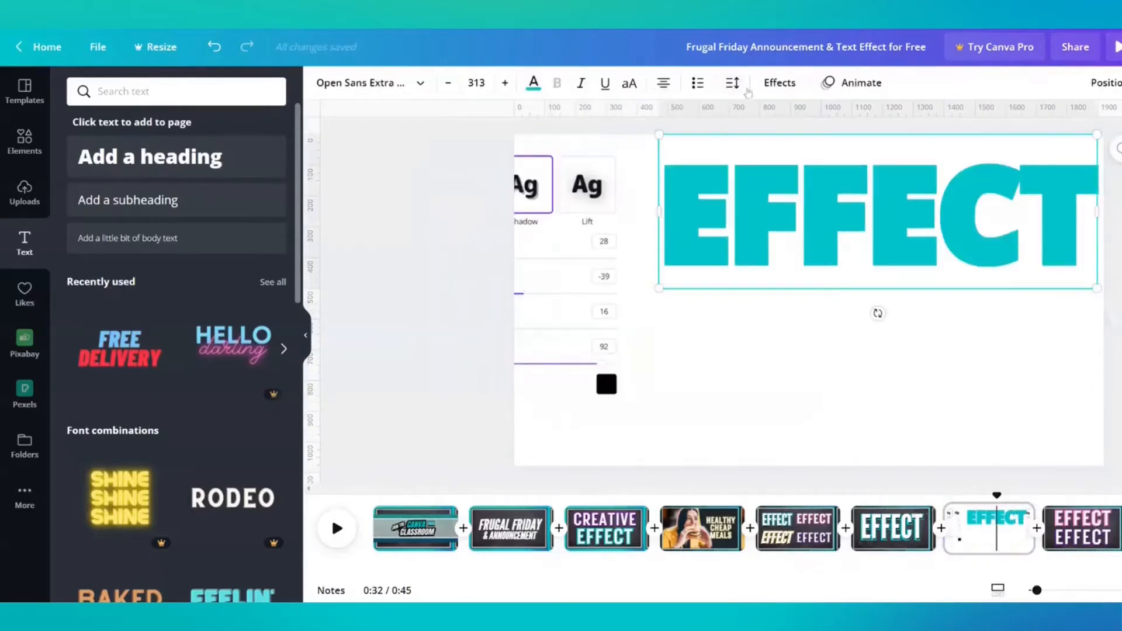
pyautogui.click(780, 83)
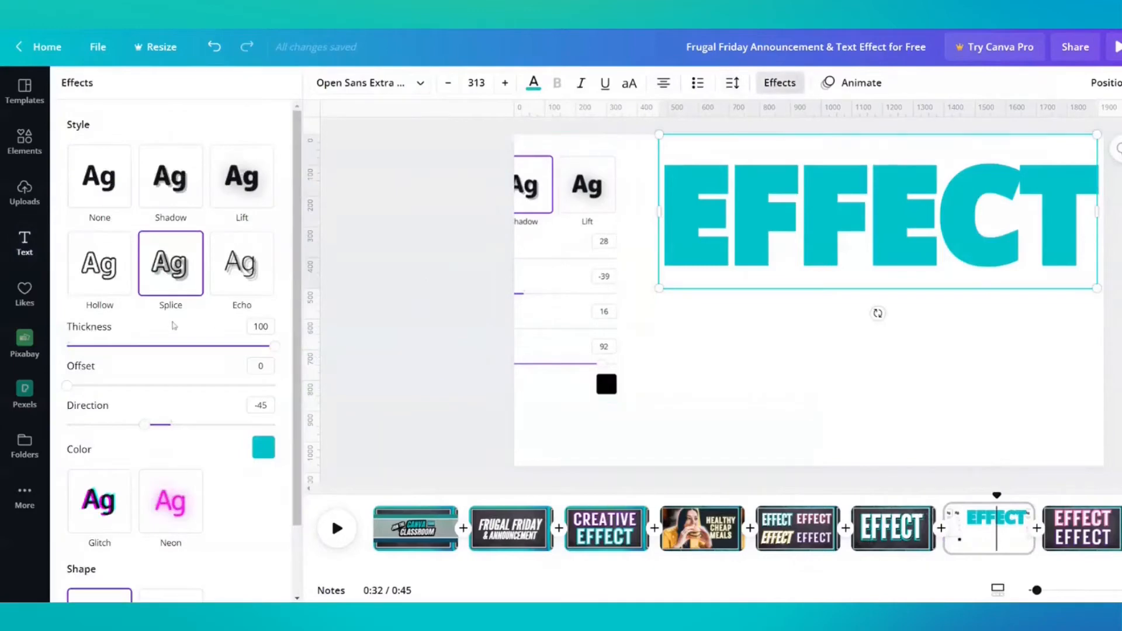
pyautogui.click(171, 182)
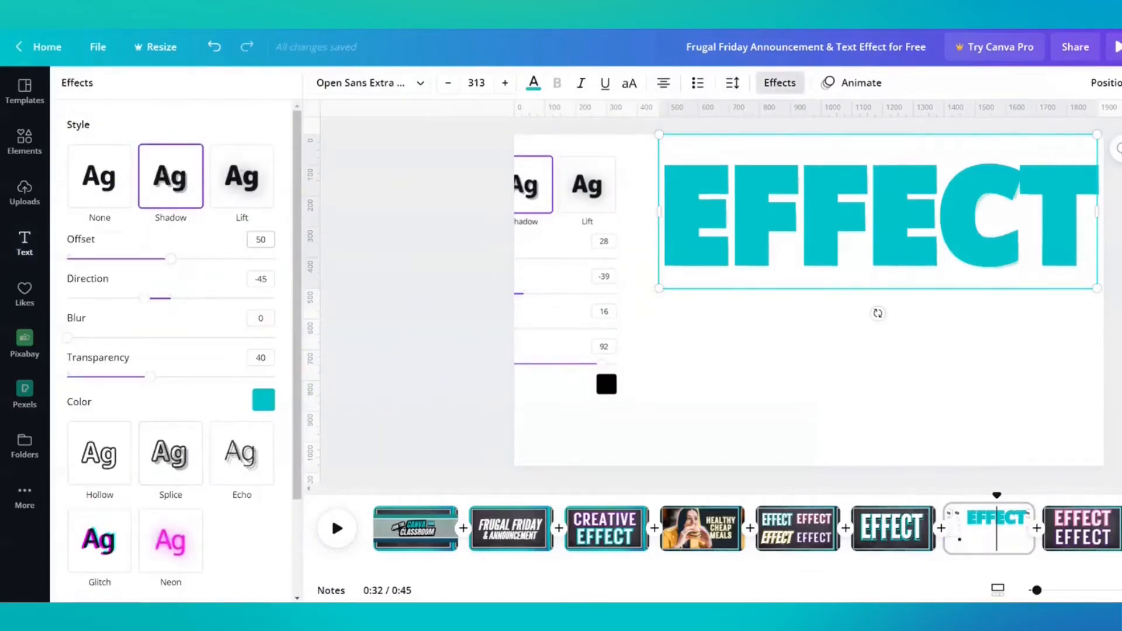
pyautogui.click(261, 239)
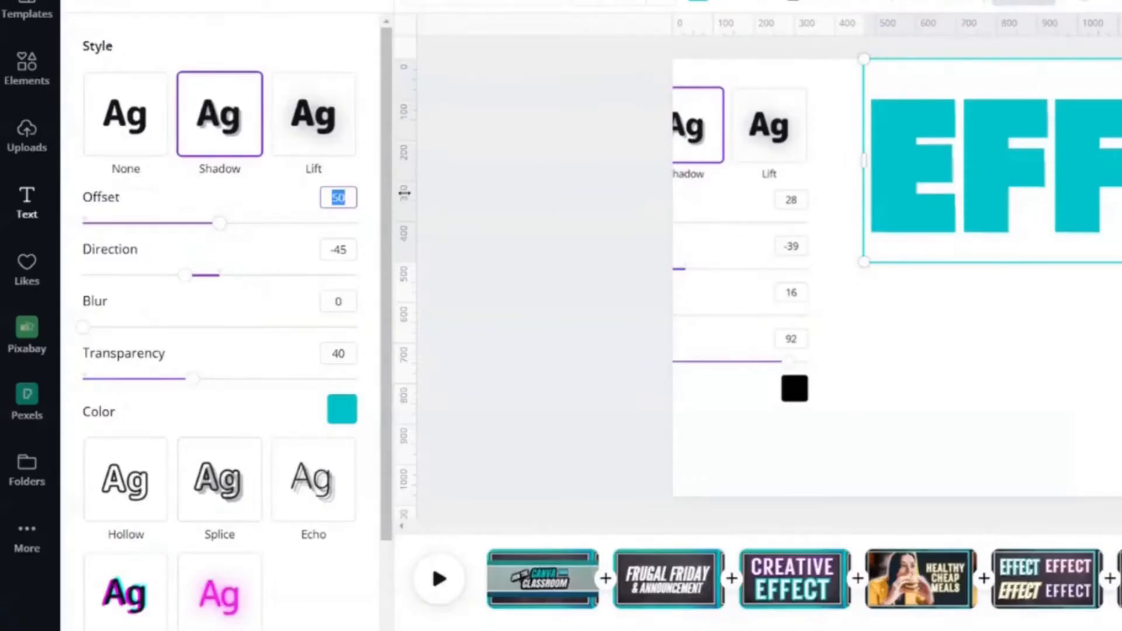
pyautogui.write('28')
pyautogui.press('Return')
pyautogui.click(339, 249)
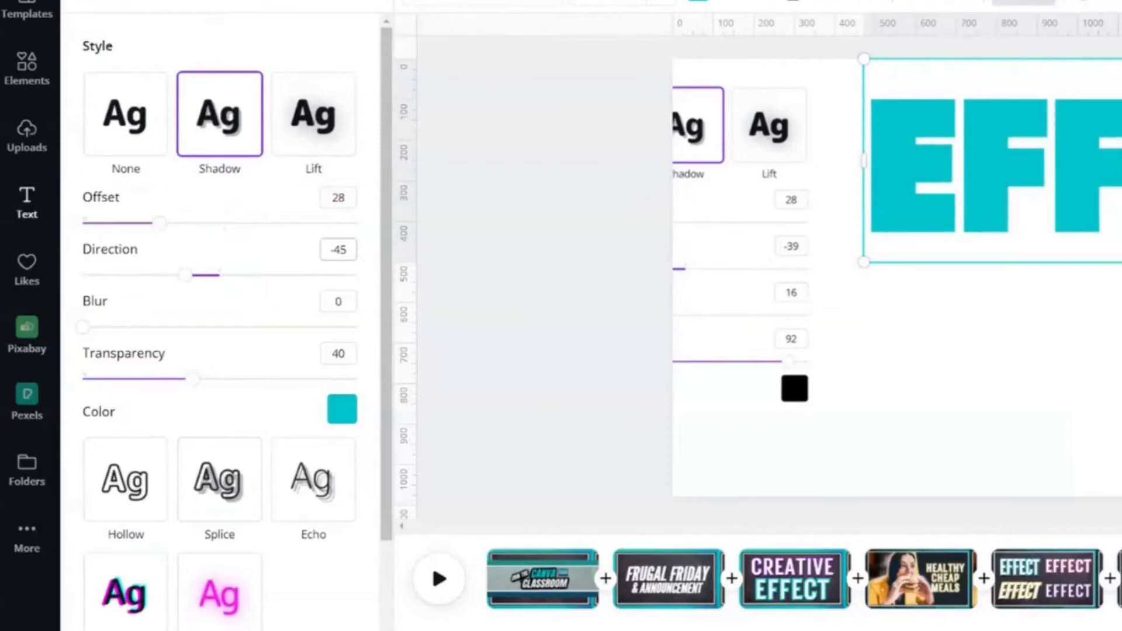
pyautogui.write('-39')
# Set the shadow's blur to 16, transparency to 92 and colour to black
pyautogui.click(323, 301)
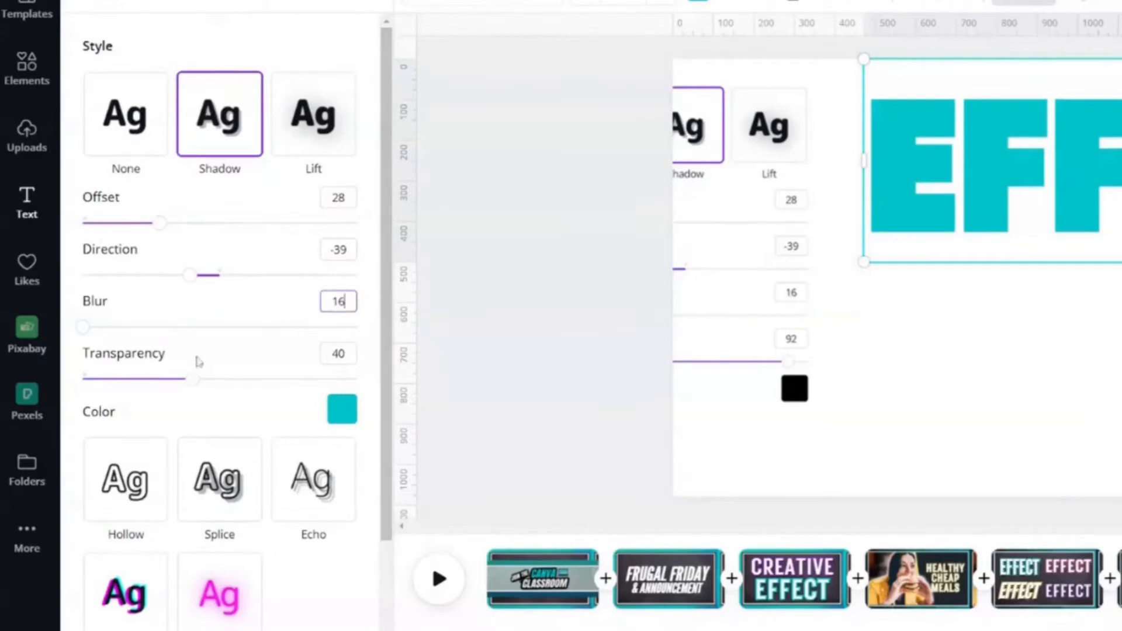
pyautogui.press('Return')
pyautogui.click(338, 353)
pyautogui.write('92')
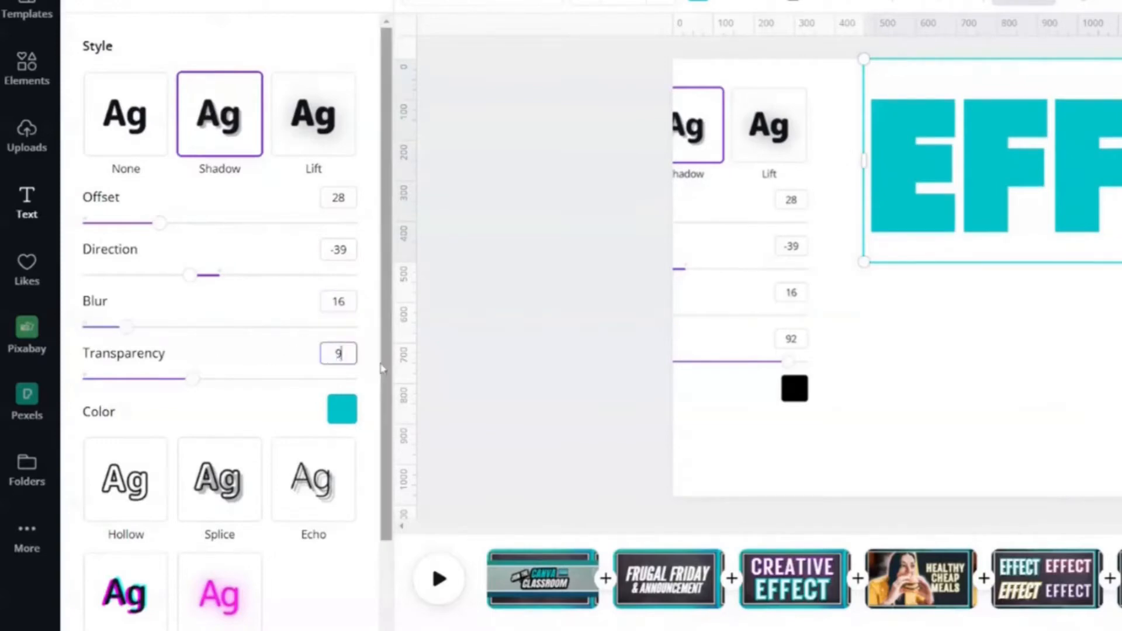
pyautogui.press('Return')
pyautogui.click(342, 409)
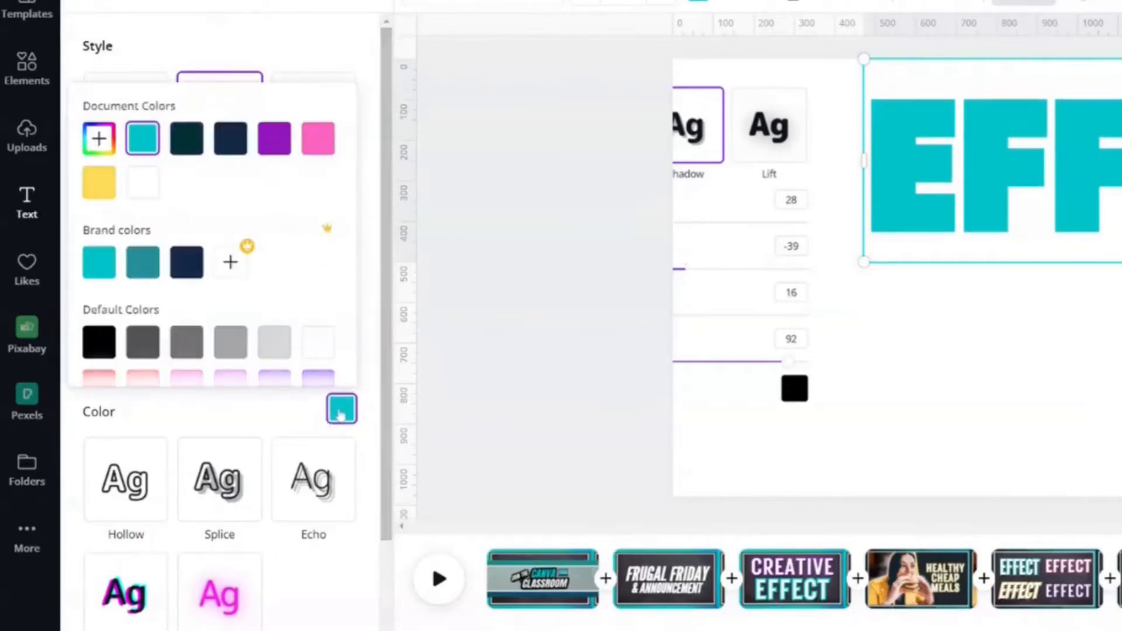
pyautogui.click(99, 341)
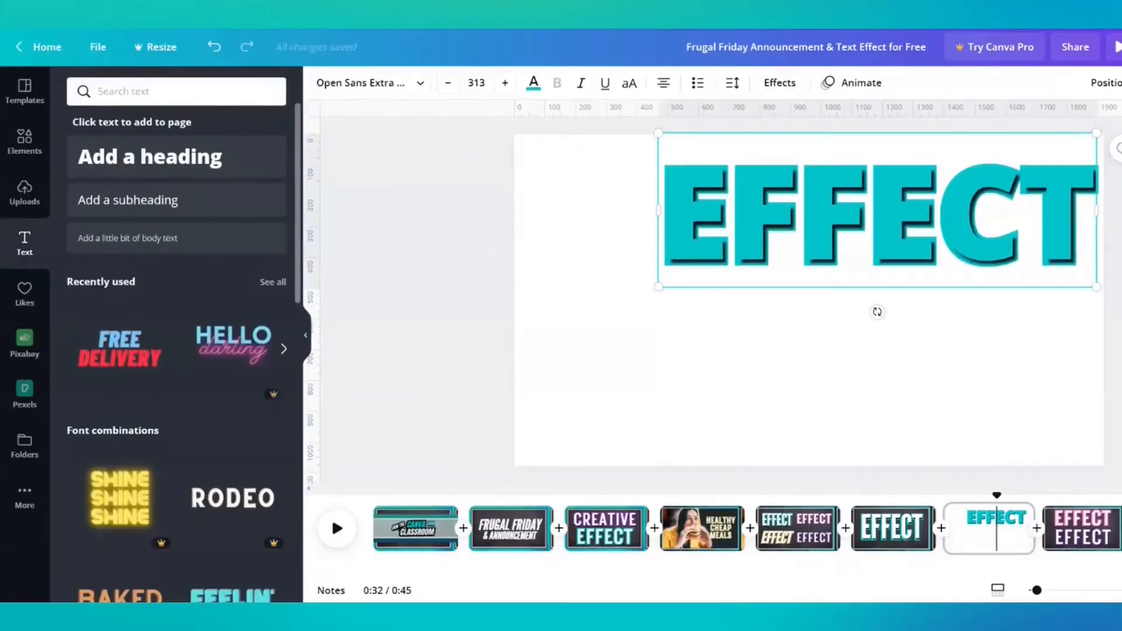
# Nudge the shadowed EFFECT copy slightly down and to the right to align it over the outline layer
pyautogui.press('Down')
pyautogui.press('Down')
pyautogui.press('Down')
pyautogui.press('Down')
pyautogui.press('Right')
pyautogui.press('Right')
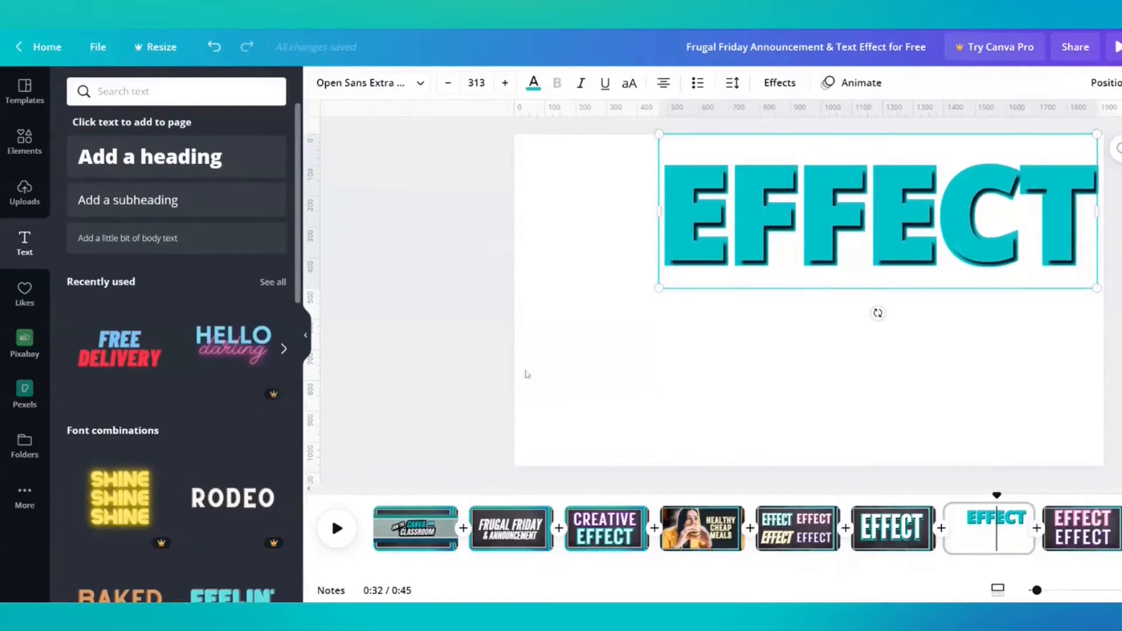
# Change the text colour of the shadowed EFFECT layer to white
pyautogui.click(576, 351)
pyautogui.click(708, 219)
pyautogui.click(533, 83)
pyautogui.click(120, 194)
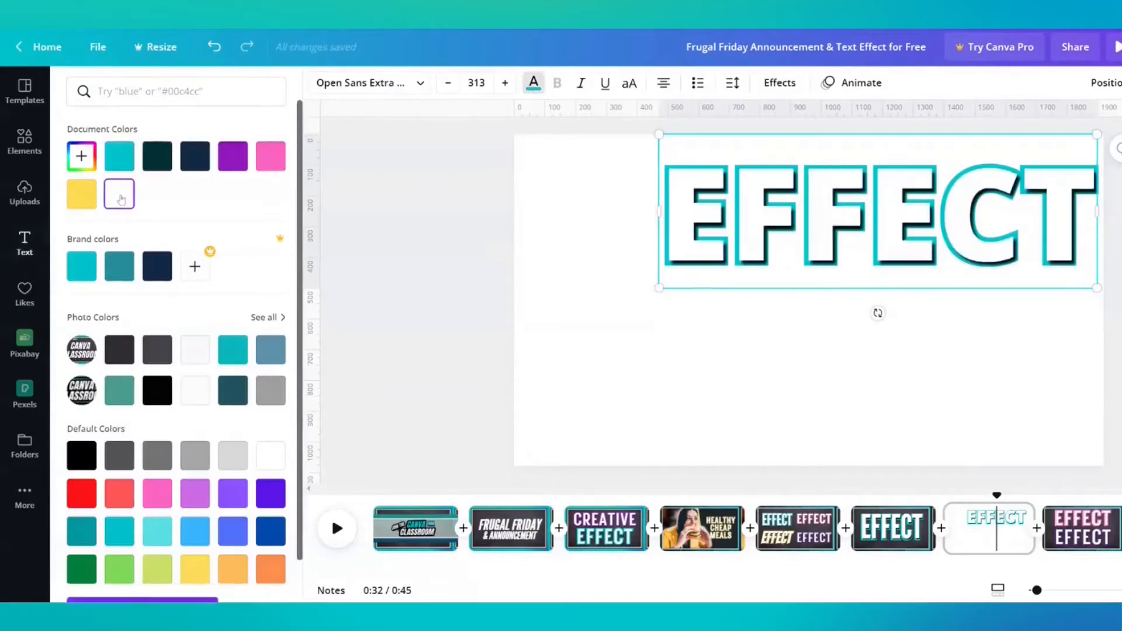
# Move both EFFECT layers together toward the centre of the page
pyautogui.click(642, 368)
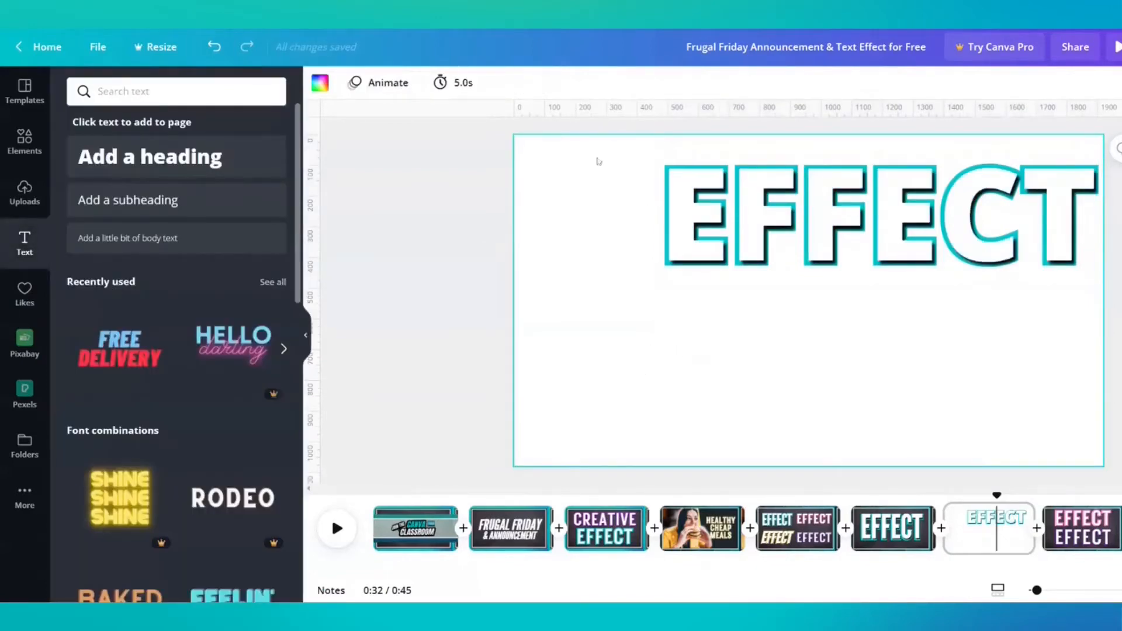
pyautogui.moveTo(793, 252); pyautogui.dragTo(697, 291)
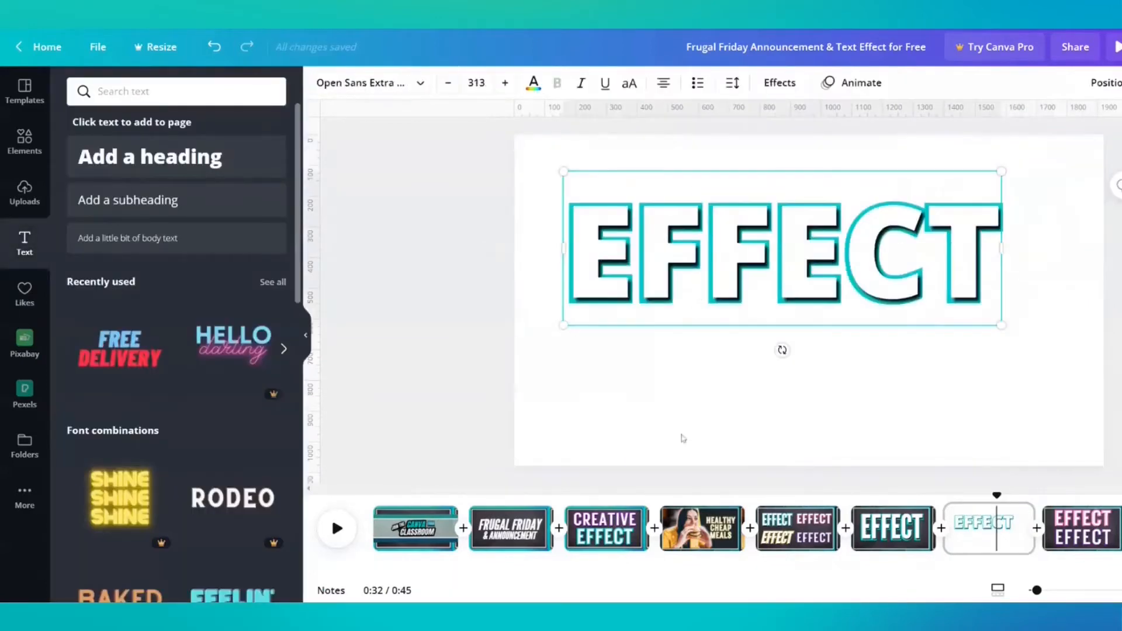
pyautogui.click(676, 416)
# Adjust the white EFFECT layer's shadow to offset 39, transparency 85 and blur 30
pyautogui.click(719, 251)
pyautogui.click(780, 83)
pyautogui.moveTo(126, 260); pyautogui.dragTo(149, 268)
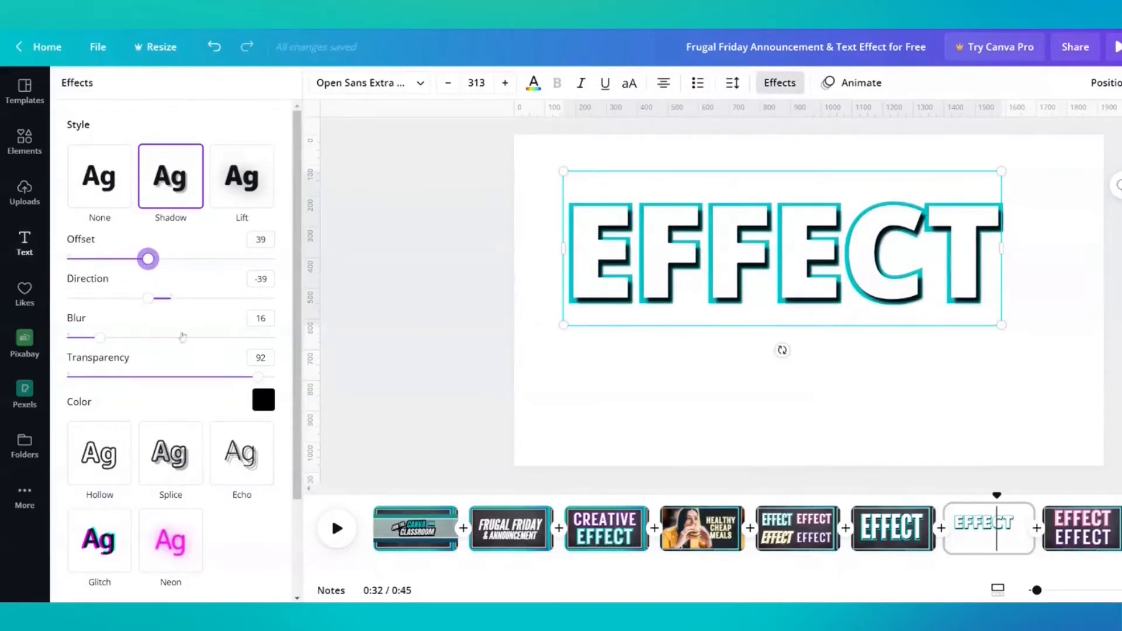
pyautogui.moveTo(251, 386)
pyautogui.mouseDown()
pyautogui.moveTo(255, 377)
pyautogui.moveTo(180, 377)
pyautogui.moveTo(321, 377)
pyautogui.moveTo(244, 377)
pyautogui.mouseUp()
pyautogui.moveTo(103, 344); pyautogui.dragTo(133, 357)
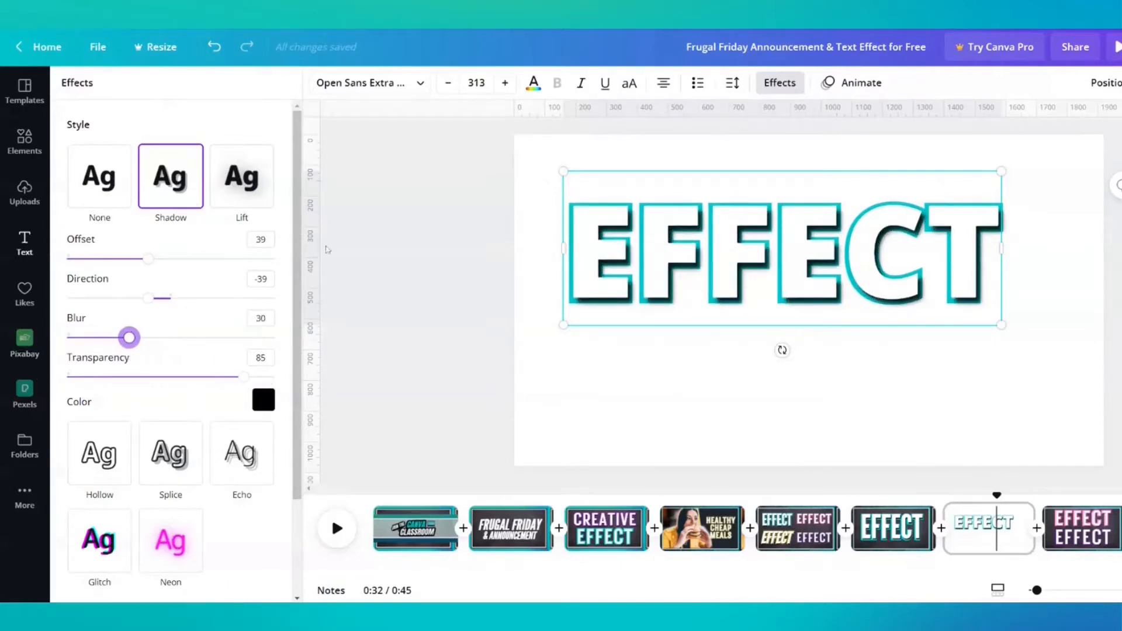
# Try yellow and pink as the white EFFECT layer's shadow colour, and settle on purple
pyautogui.click(263, 400)
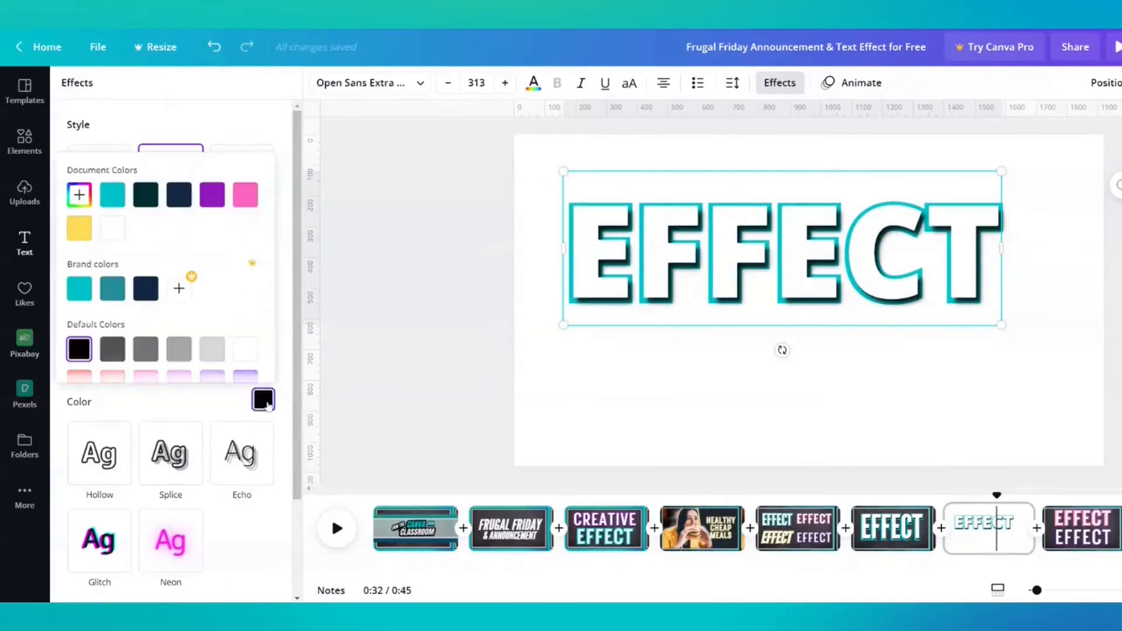
pyautogui.click(79, 229)
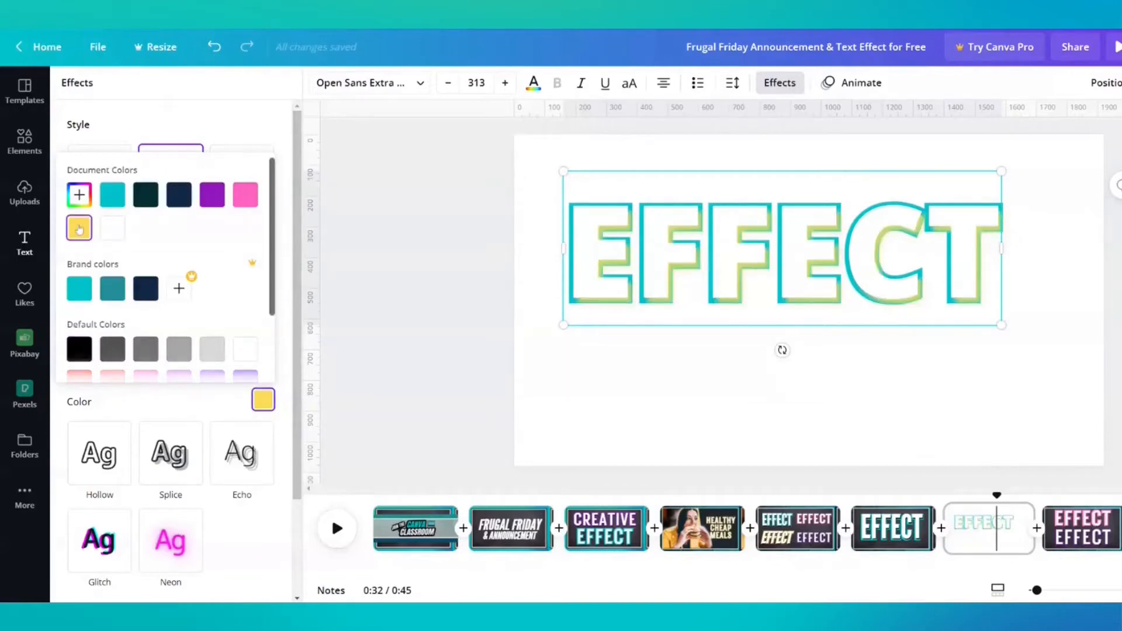
pyautogui.click(244, 195)
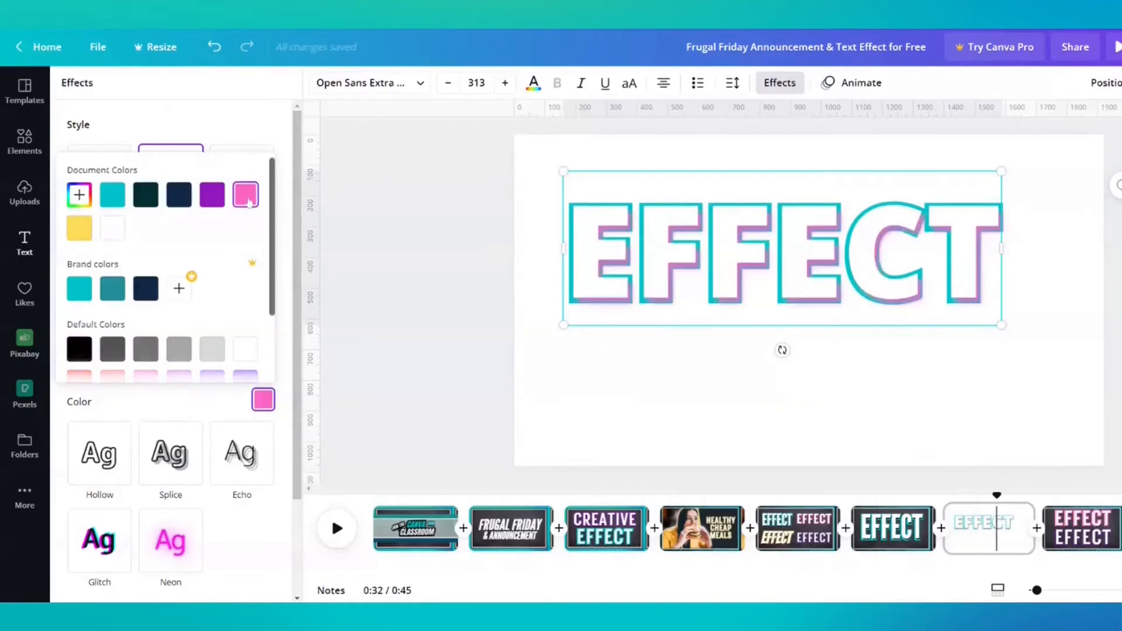
pyautogui.click(211, 196)
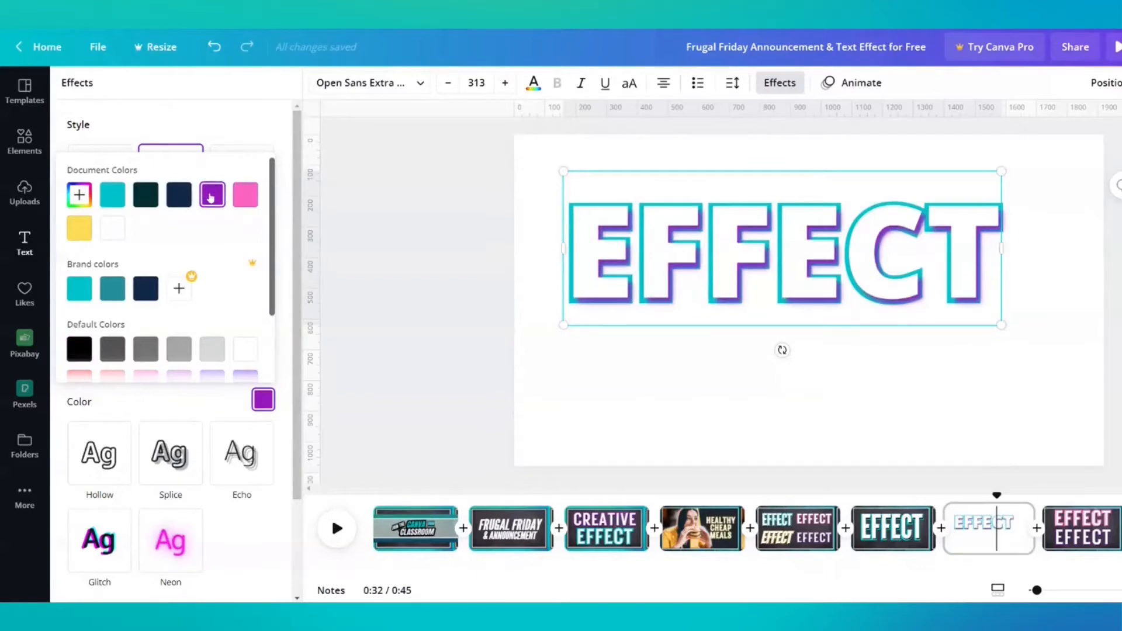
pyautogui.click(571, 186)
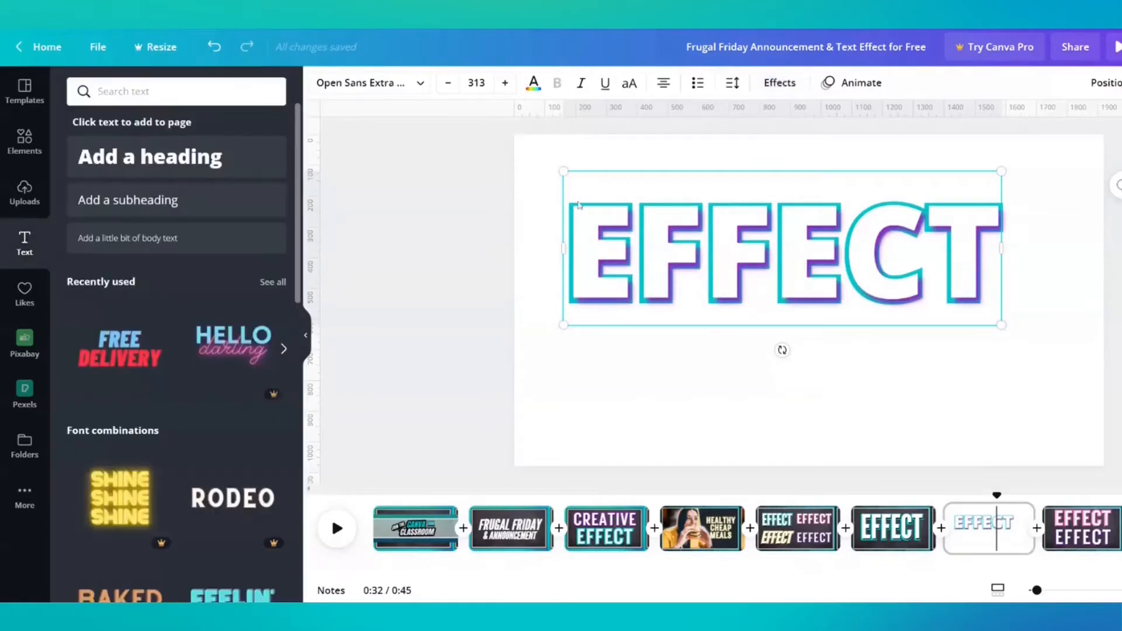
pyautogui.click(455, 289)
# Bring out the teal outline layer beneath the white one, recolour its text purple and send it backward again
pyautogui.rightClick(662, 264)
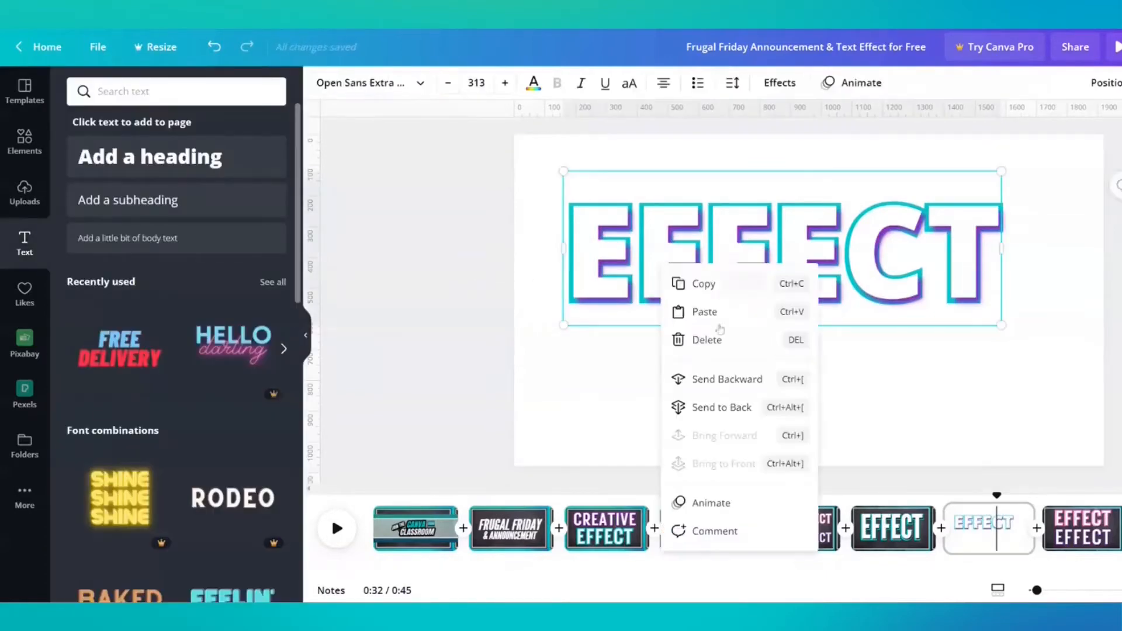
pyautogui.click(721, 384)
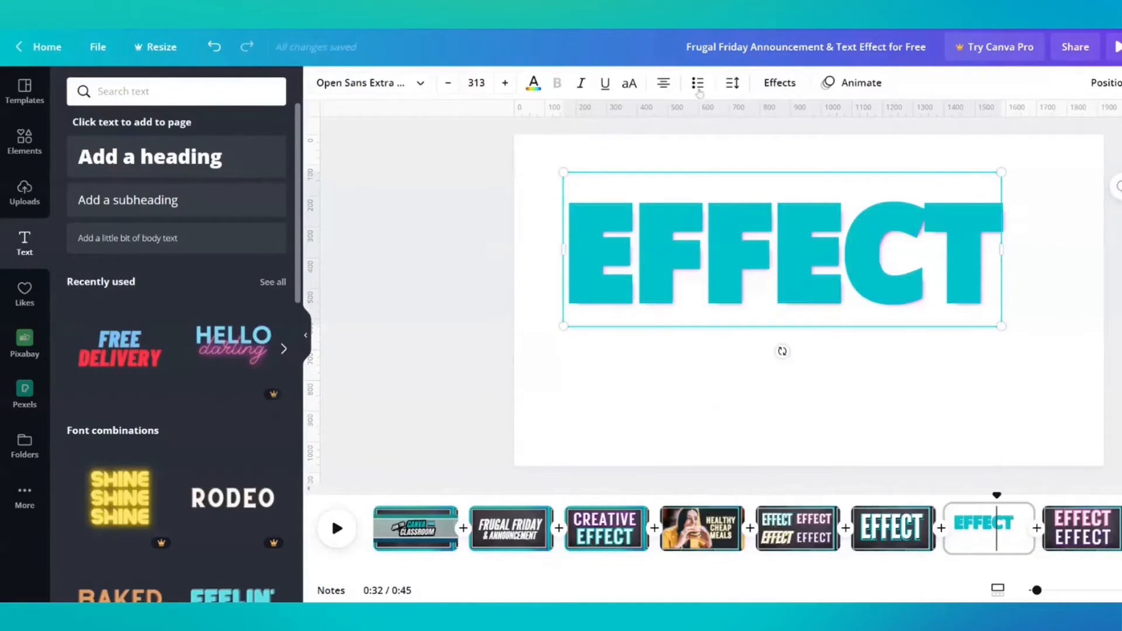
pyautogui.click(533, 82)
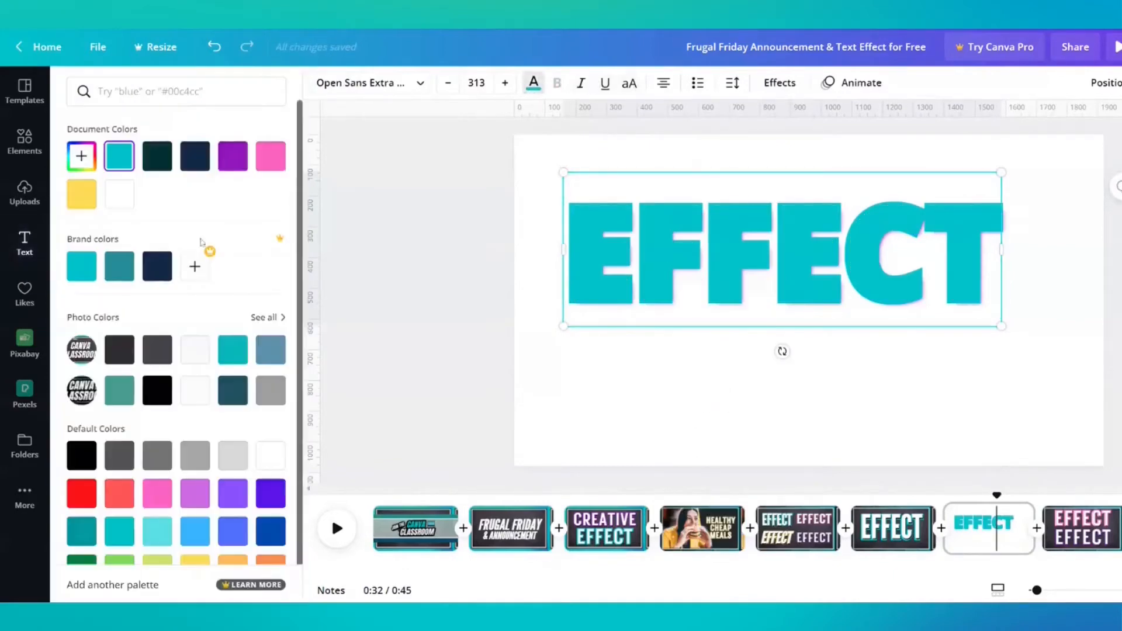
pyautogui.click(232, 156)
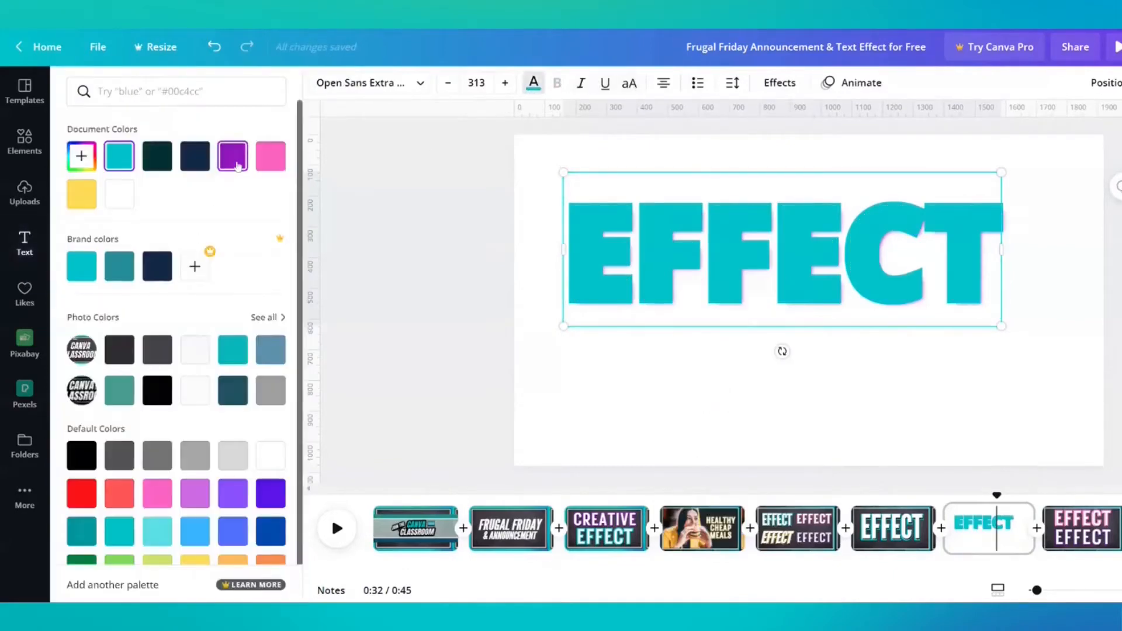
pyautogui.rightClick(642, 267)
pyautogui.click(701, 387)
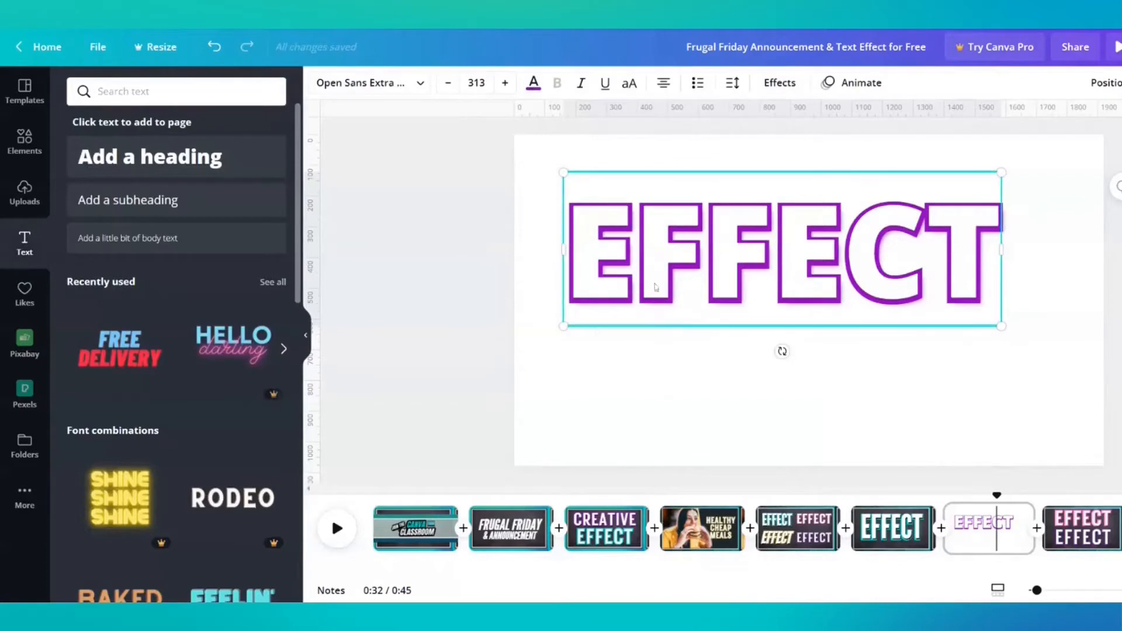
# Send the white EFFECT layer backward behind the outline layer, and clear the selection
pyautogui.rightClick(656, 279)
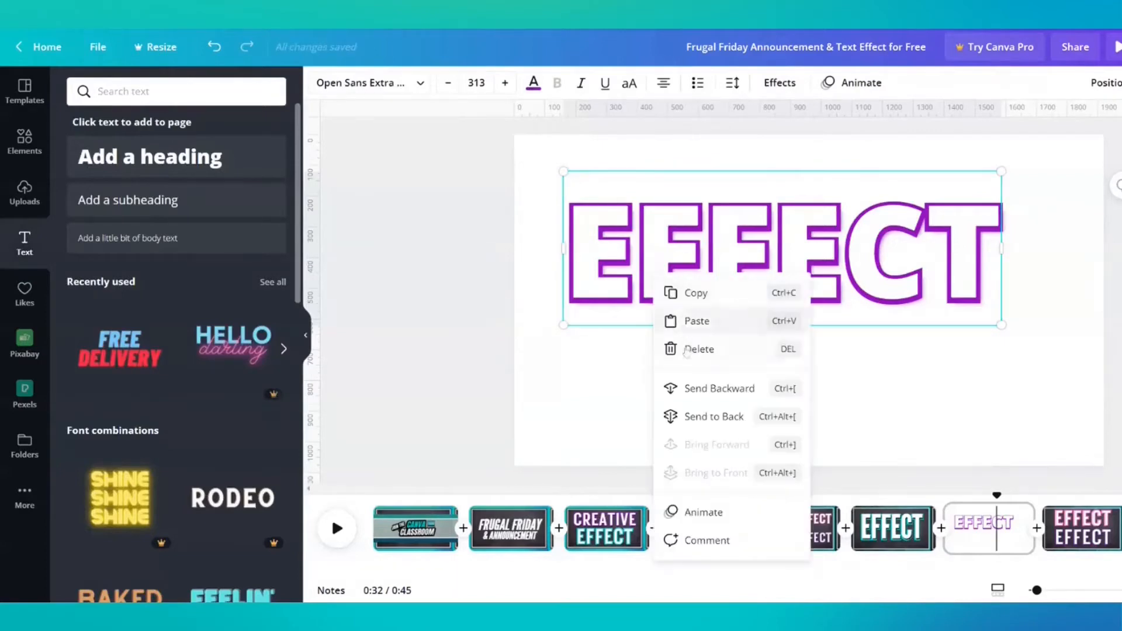
pyautogui.click(696, 389)
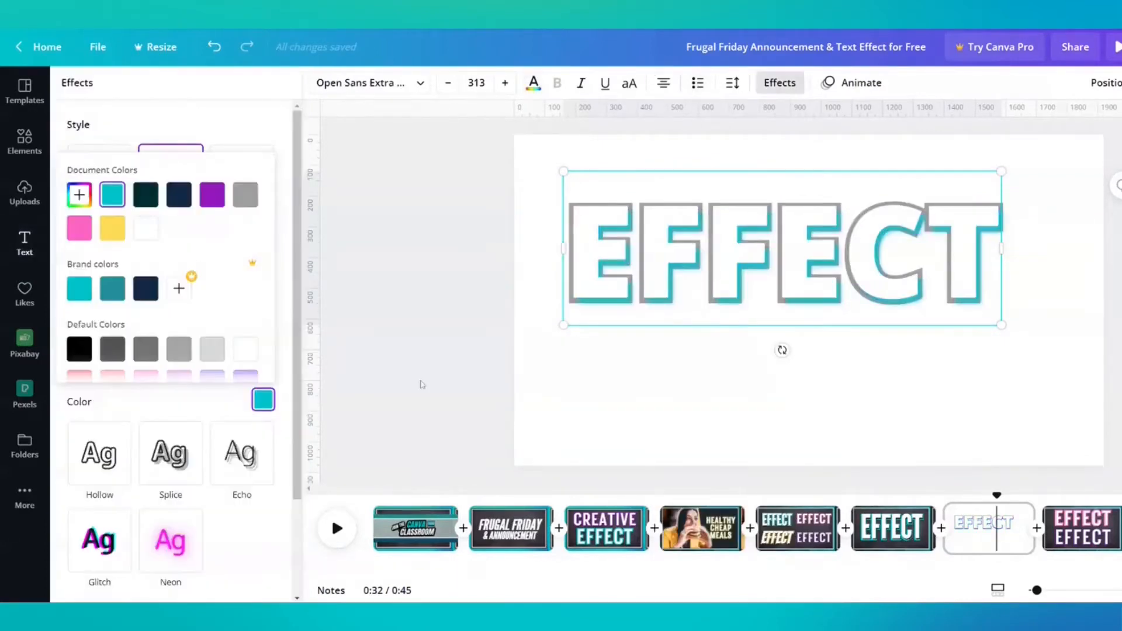
pyautogui.click(634, 432)
pyautogui.click(626, 437)
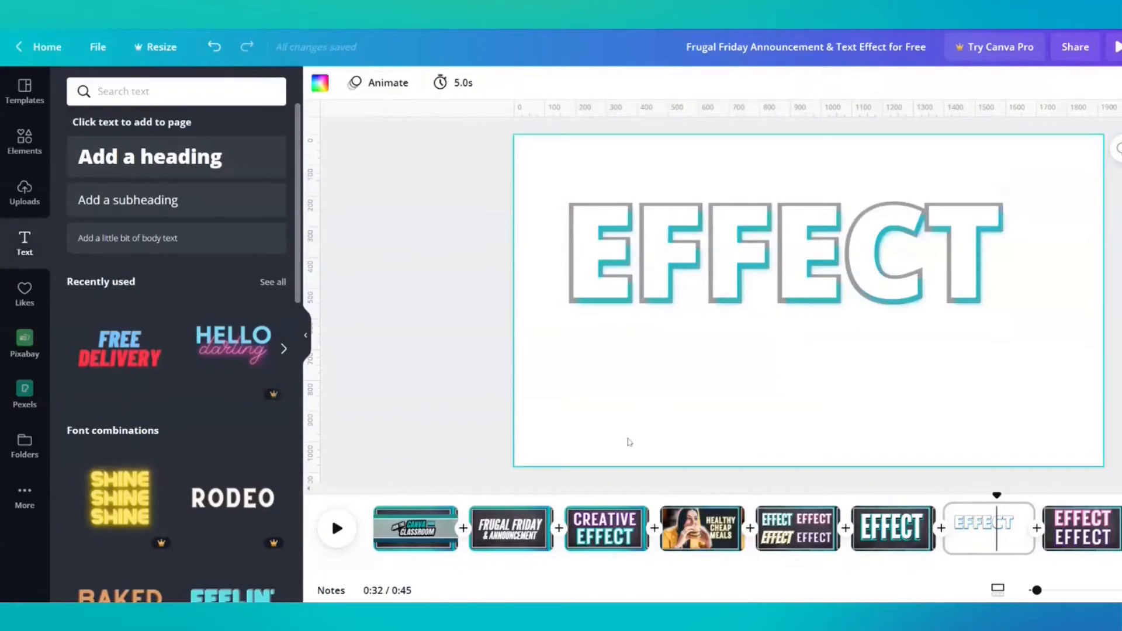